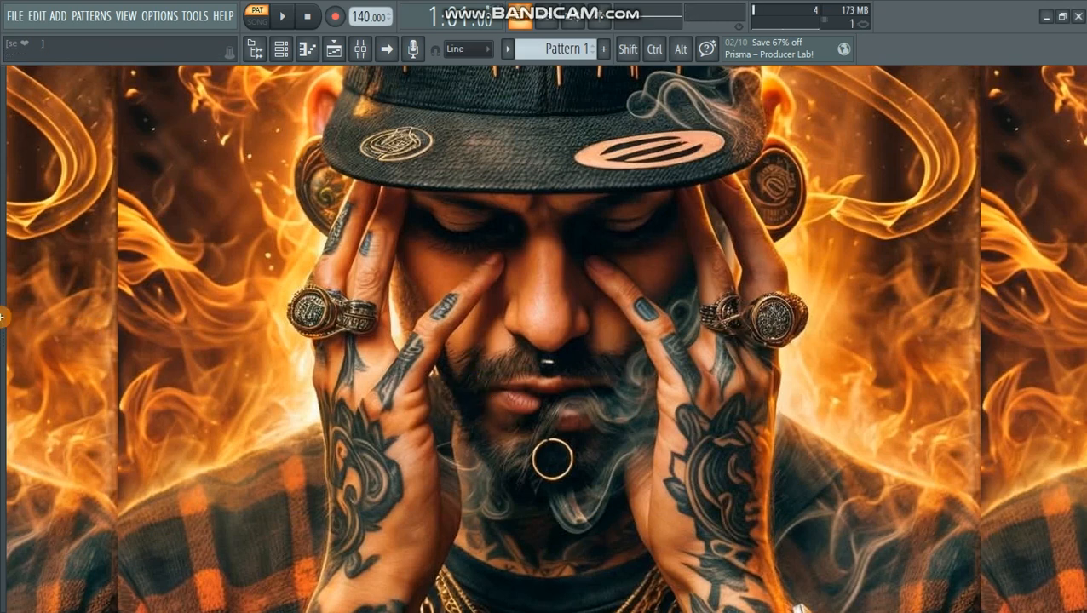
- Show the full contents of the browser beside the playlist and narrow the browser to give the arrangement more room
click(12, 322)
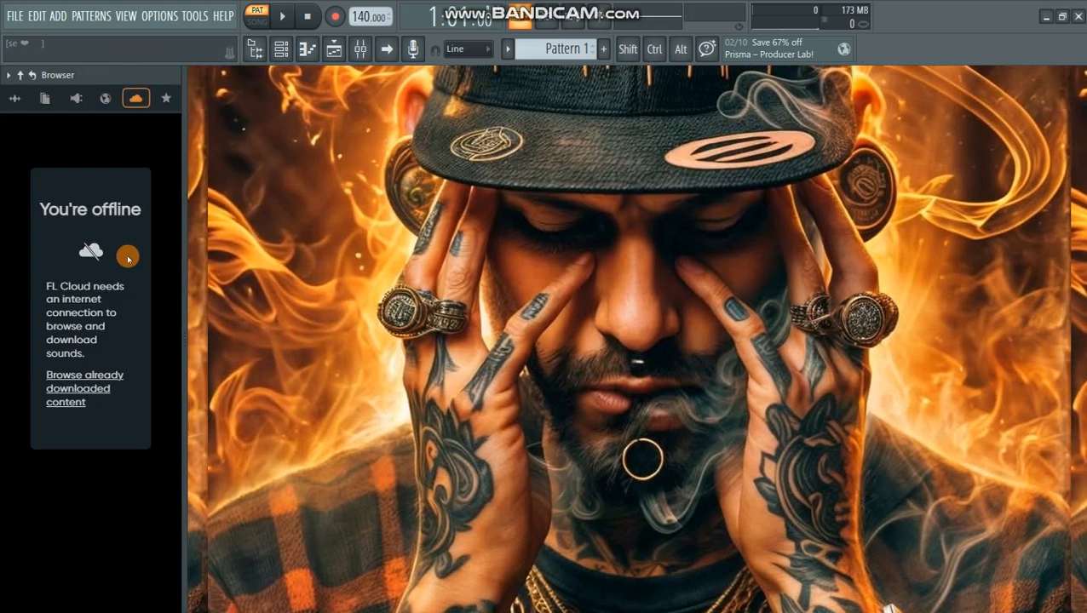
click(17, 101)
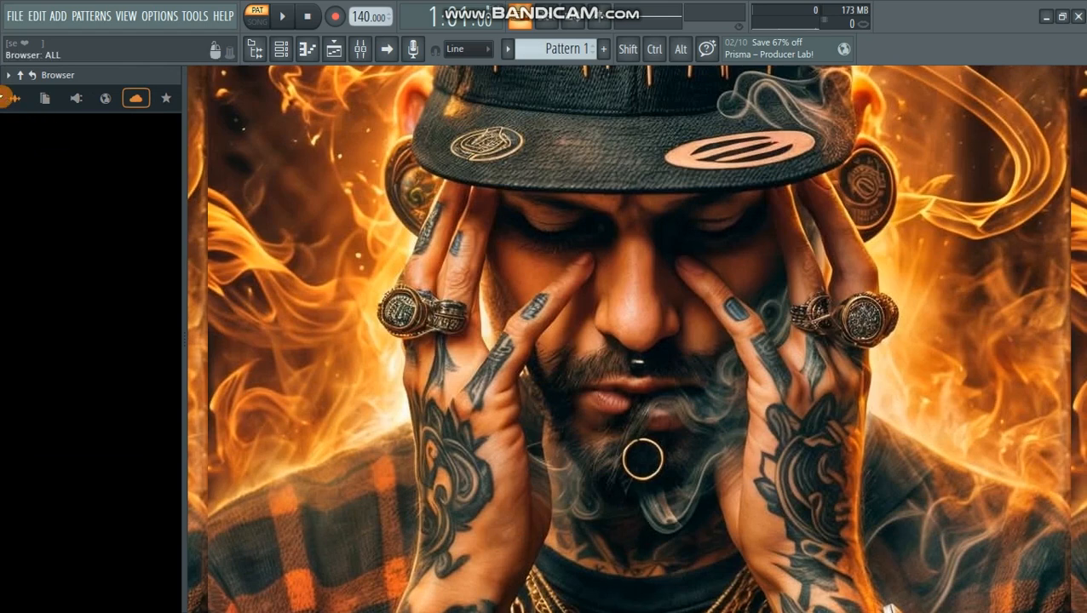
click(35, 397)
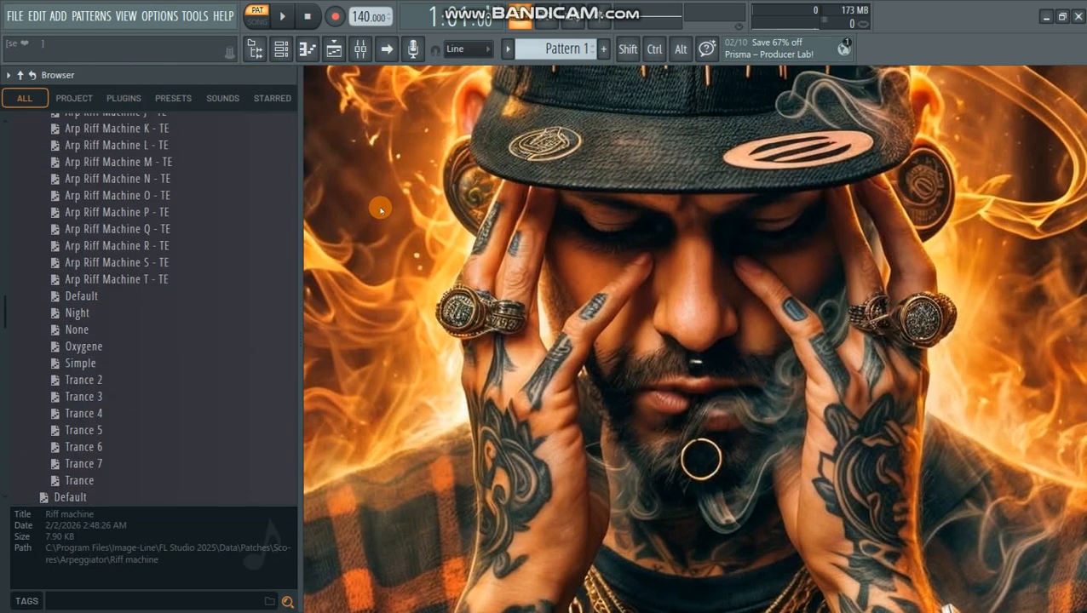
click(334, 52)
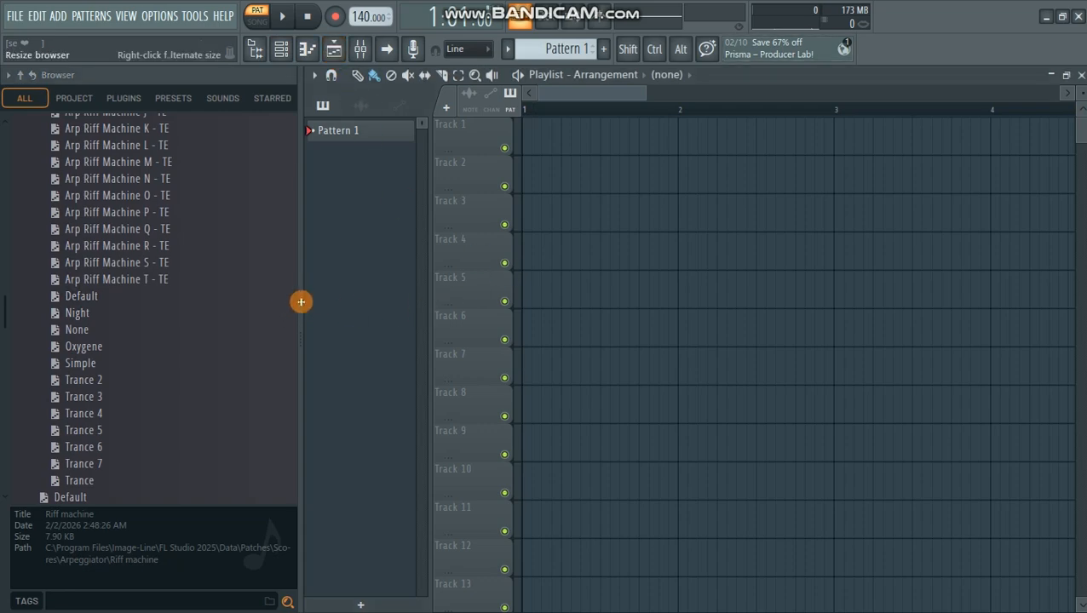
drag(300, 303, 153, 303)
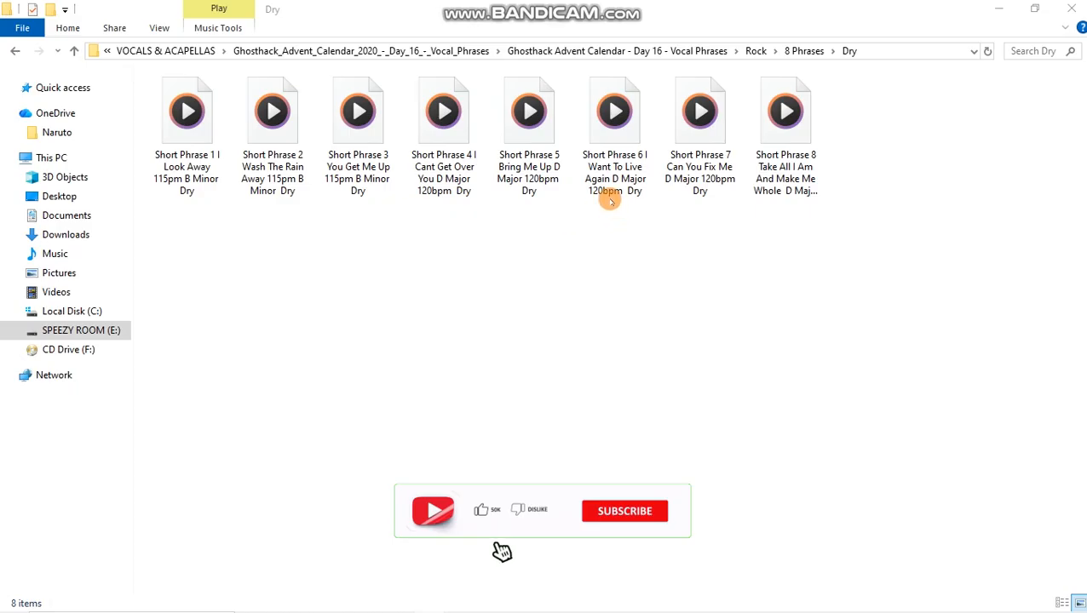
- Import the "Short Phrase 4 I Cant Get Over You" dry vocal sample onto Track 1 as an audio clip and set the tempo to 120 BPM
click(188, 162)
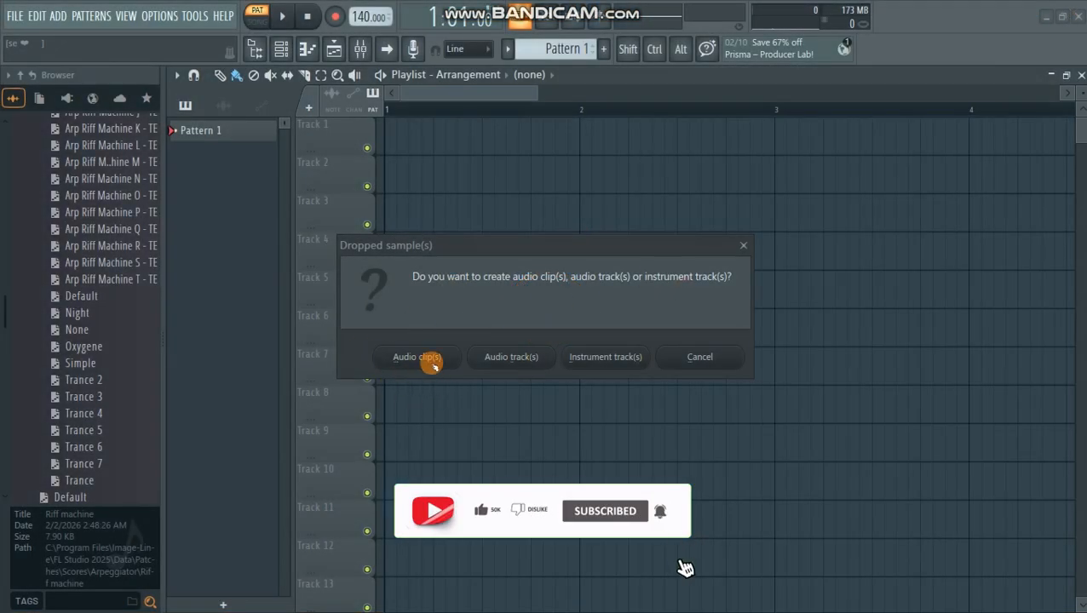
click(433, 364)
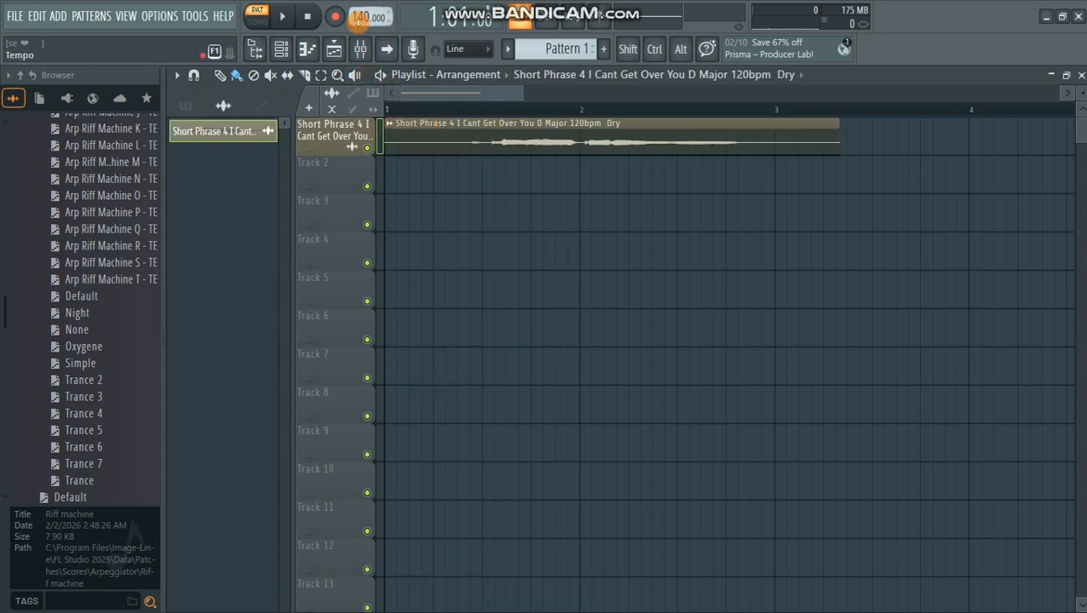
drag(363, 17, 363, 22)
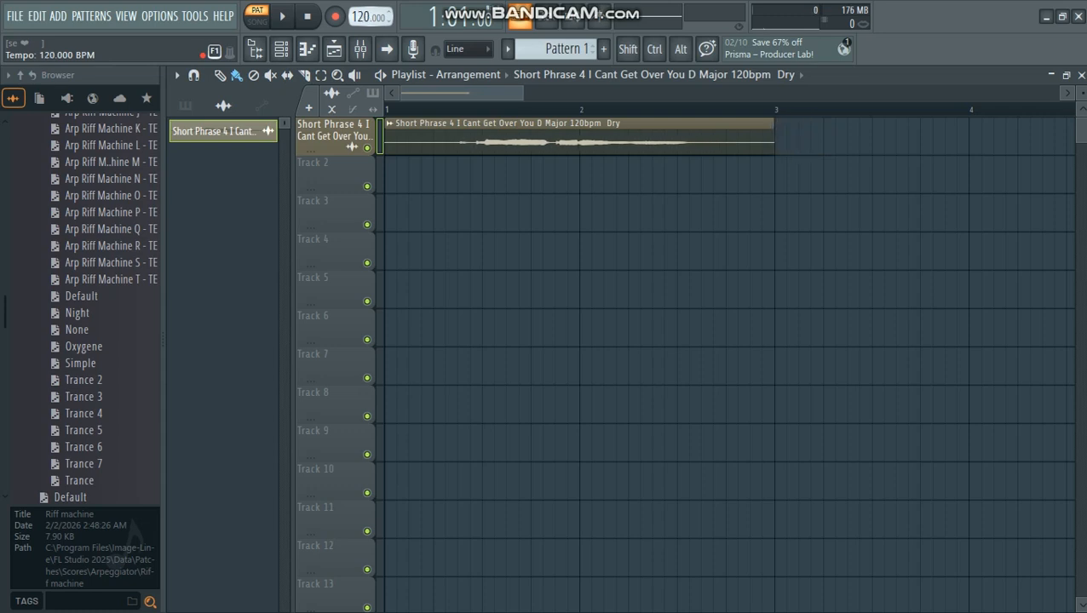
click(479, 134)
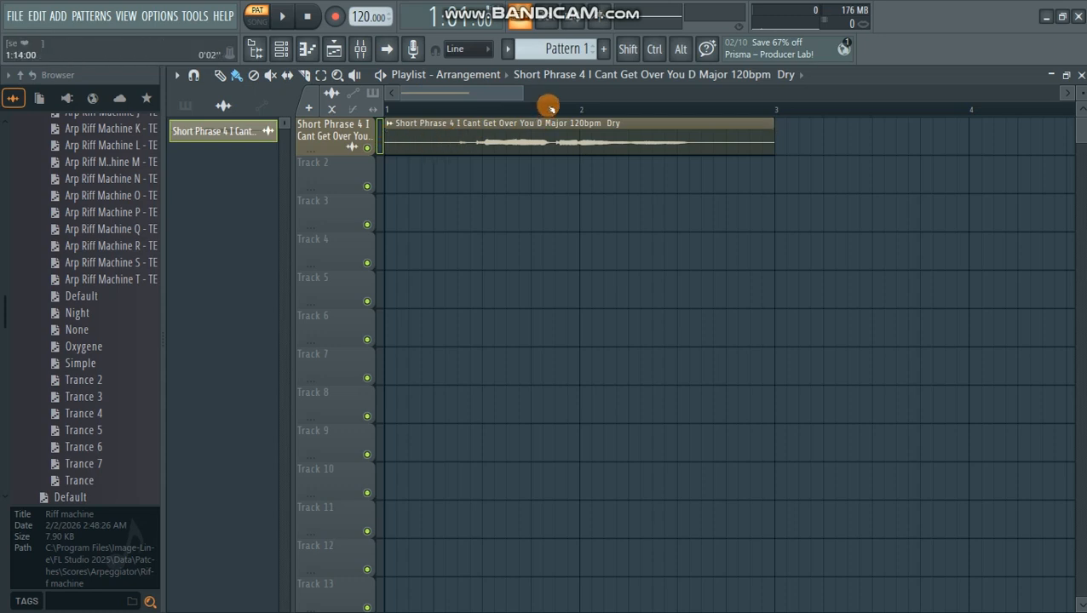
- Route the vocal audio clip to mixer insert 1 in its channel settings
click(361, 49)
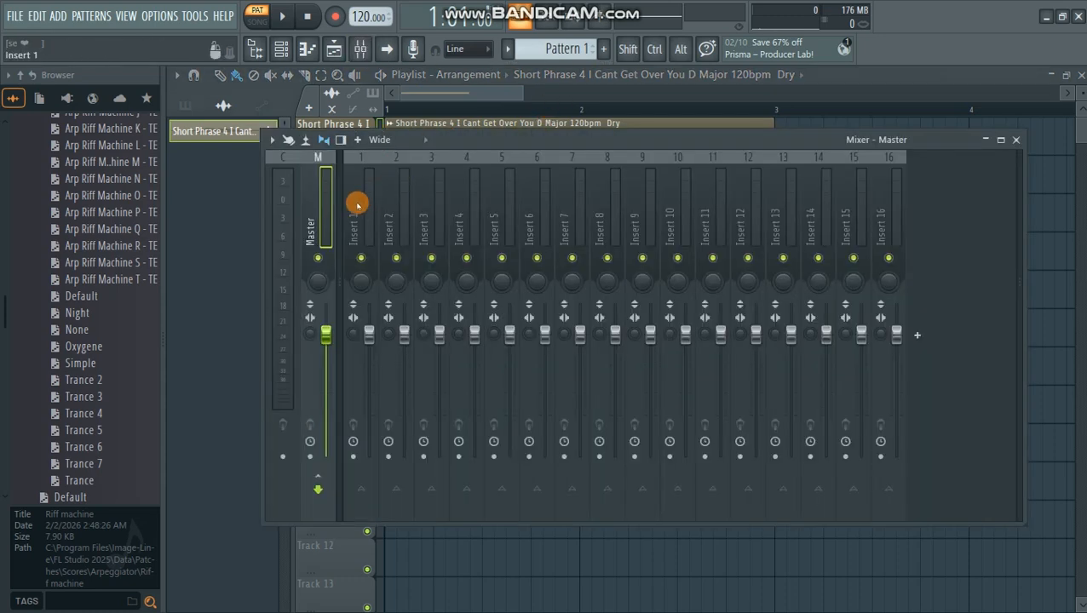
click(1015, 140)
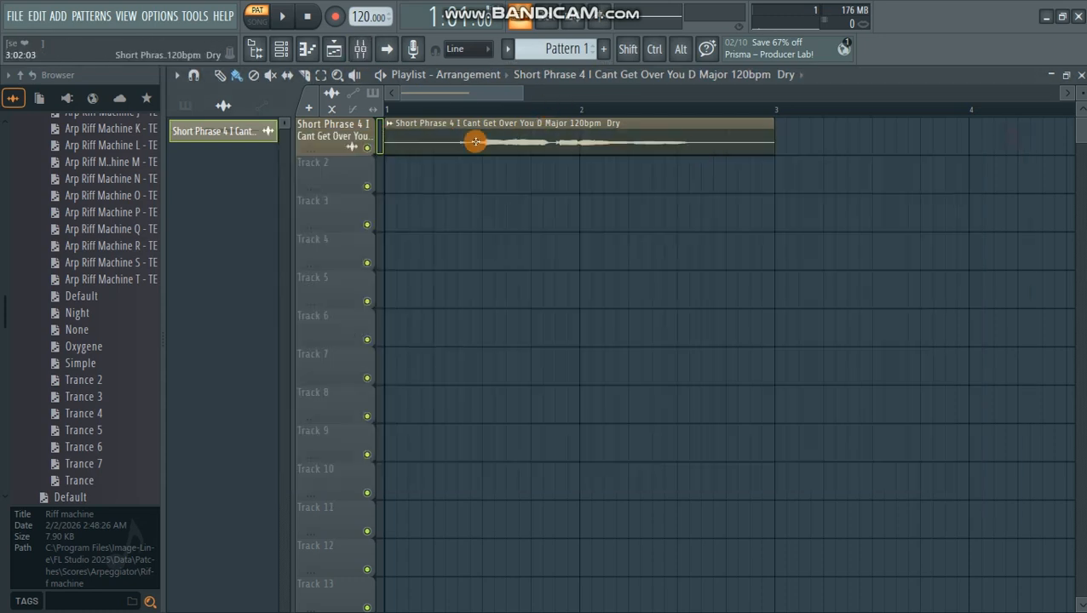
double_click(409, 125)
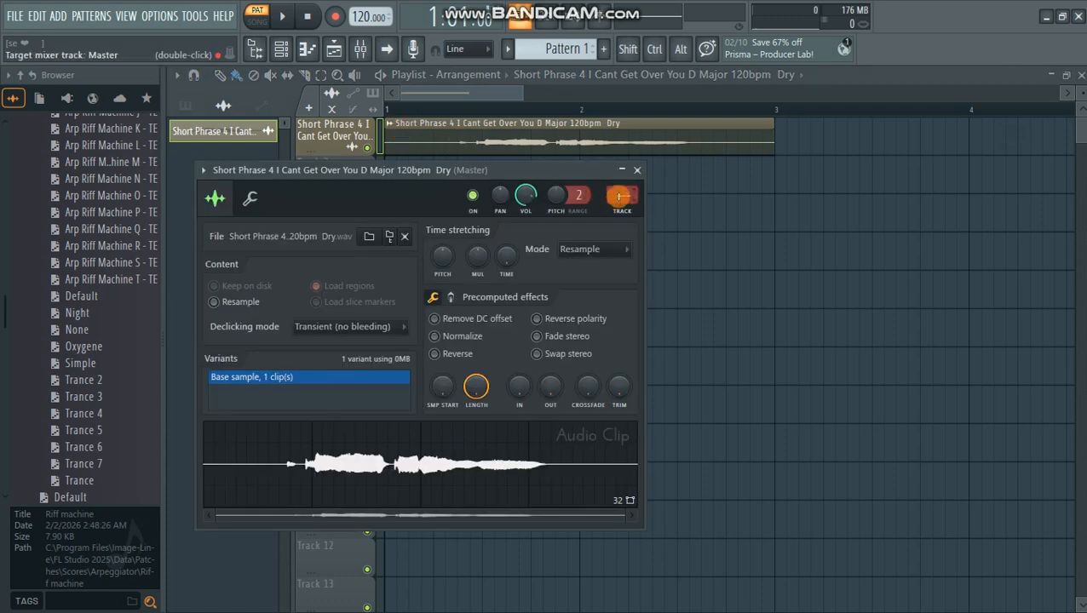
click(637, 173)
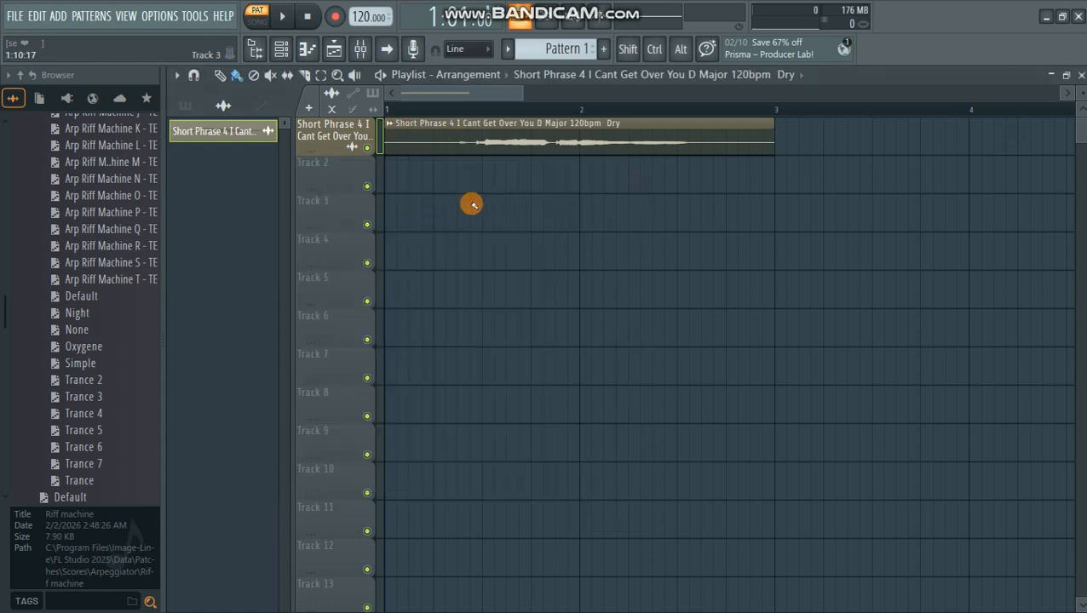
- Color mixer insert 5 olive (#9F8735) and rename it REVERB
click(358, 51)
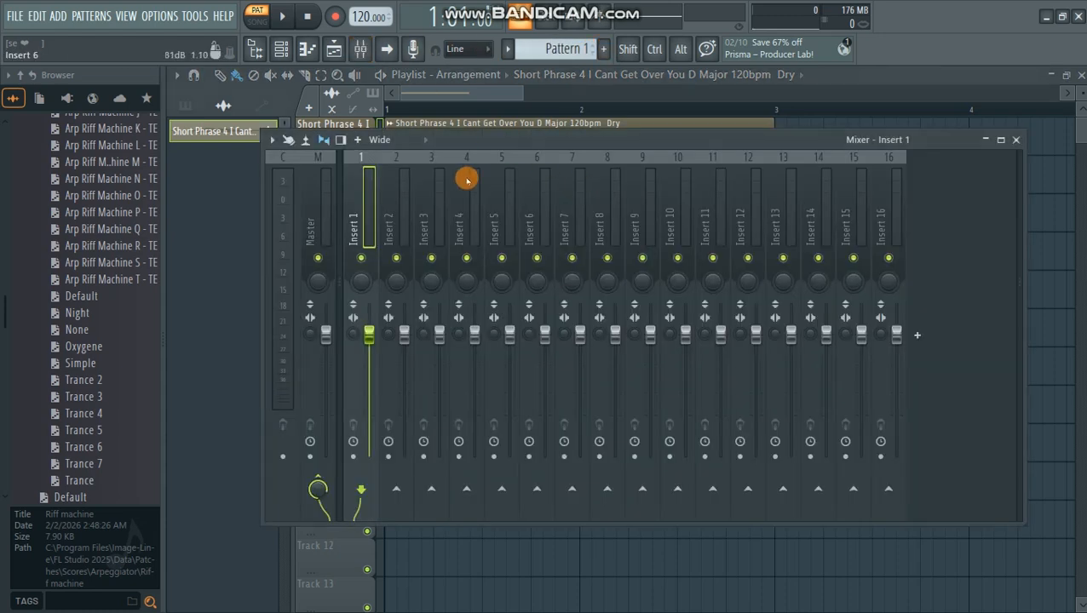
right_click(494, 212)
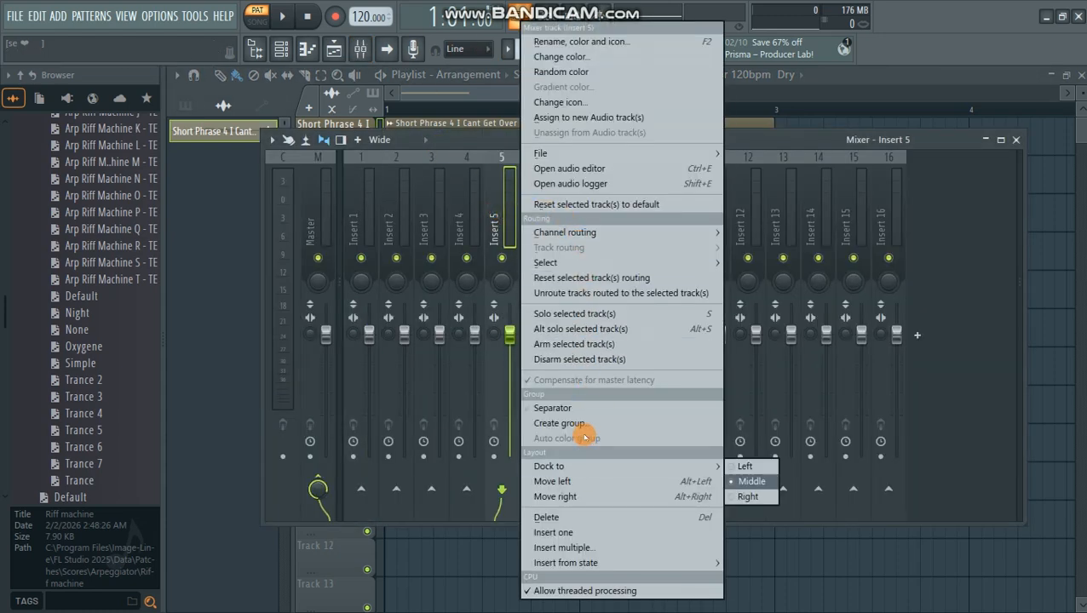
click(569, 57)
click(695, 123)
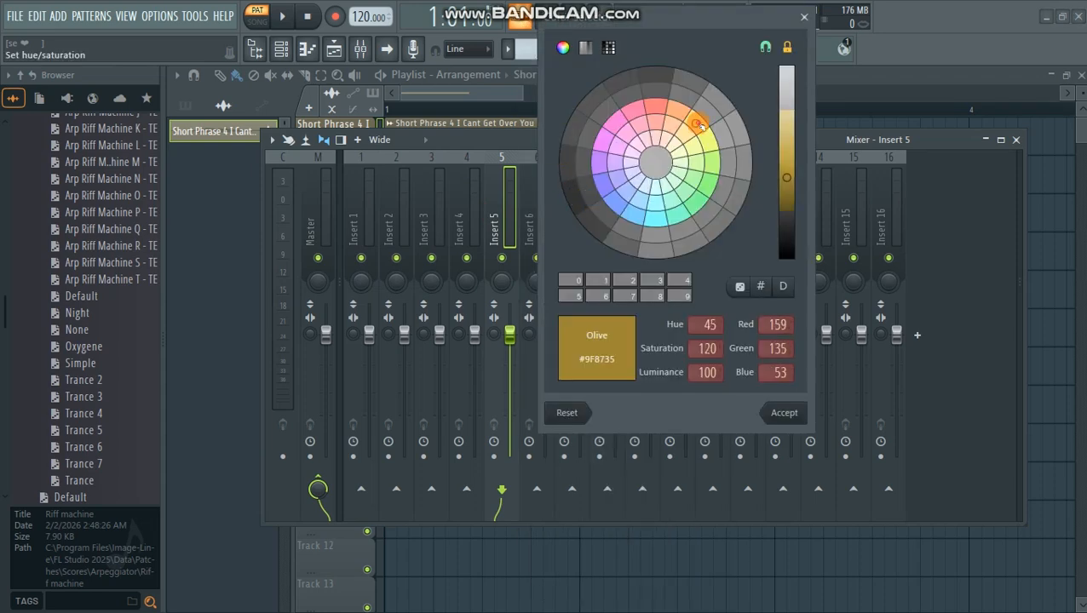
click(791, 414)
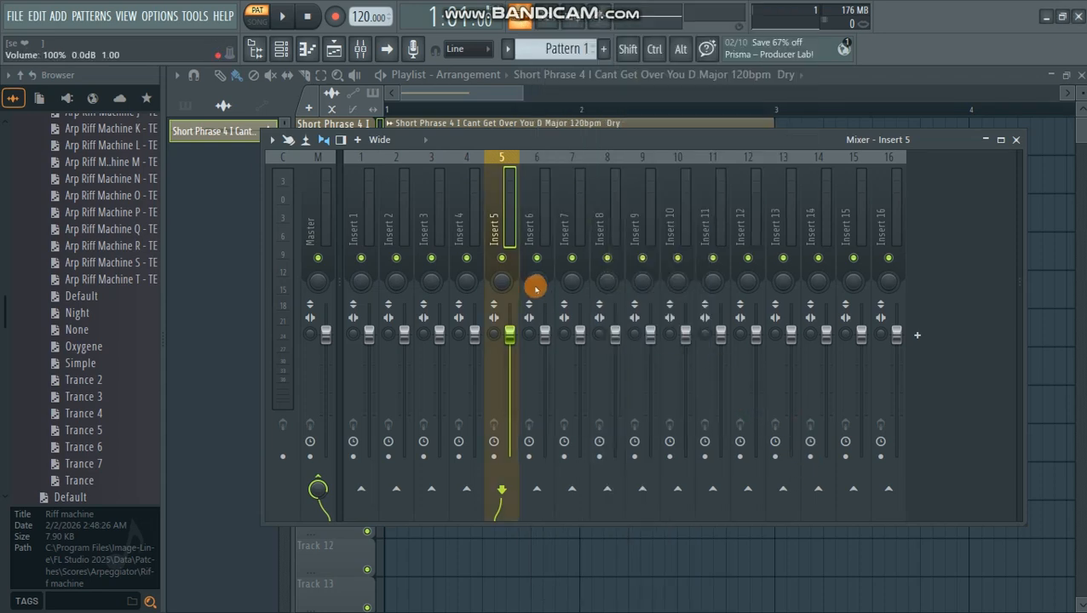
right_click(495, 224)
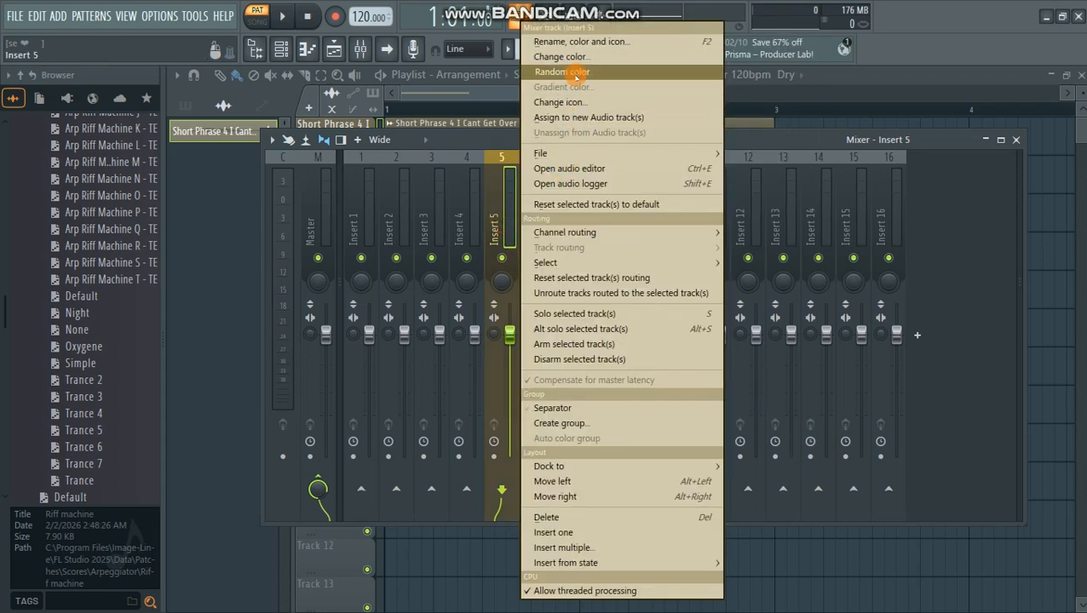
click(573, 40)
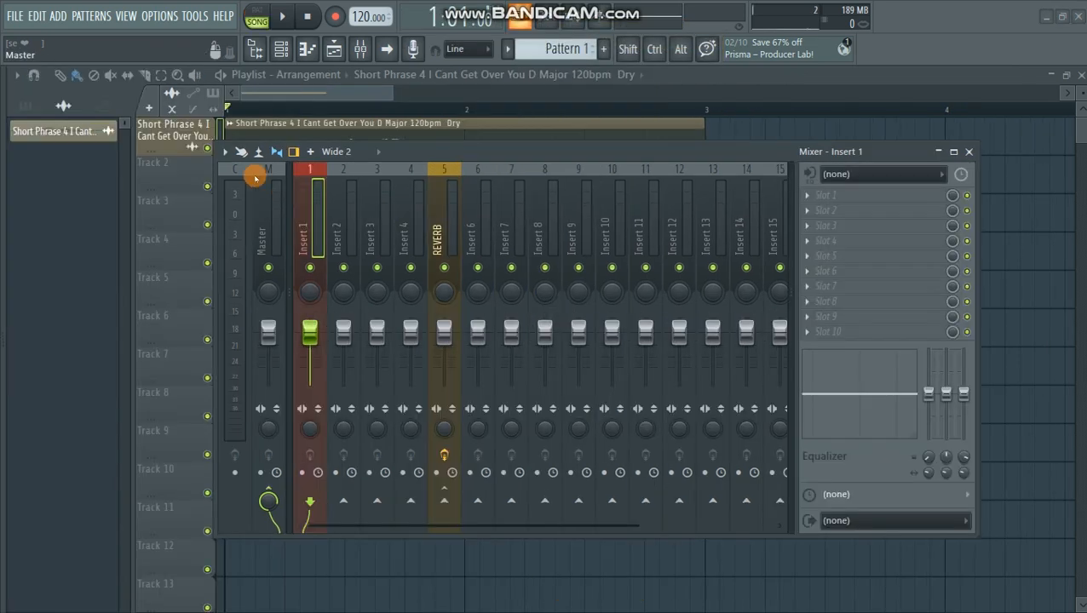
- Choose the Large Hall preset for Fruity Reeverb 2 on the REVERB mixer track
click(436, 241)
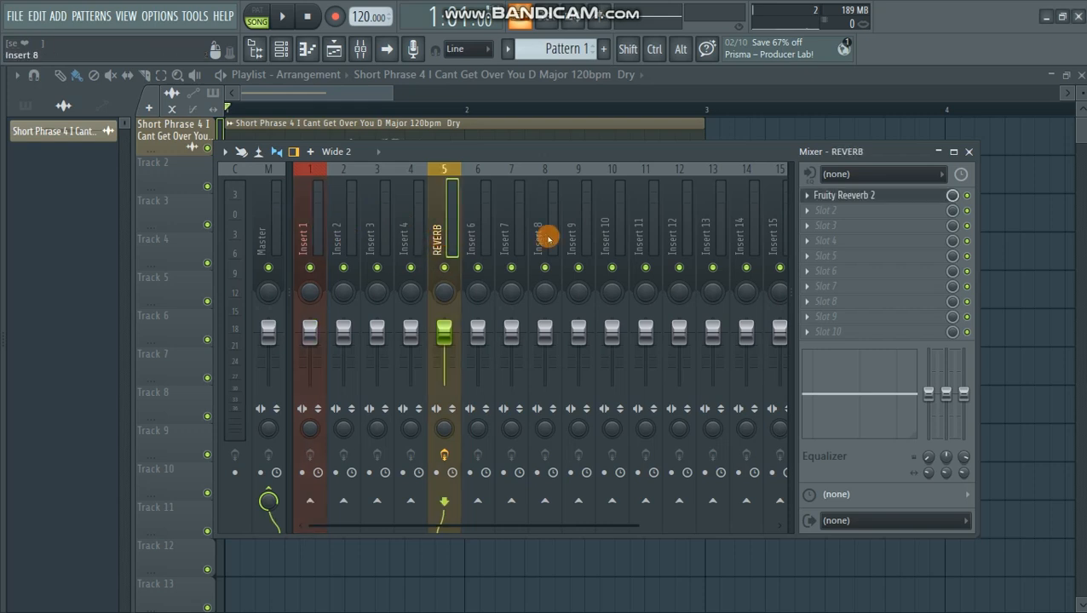
click(841, 195)
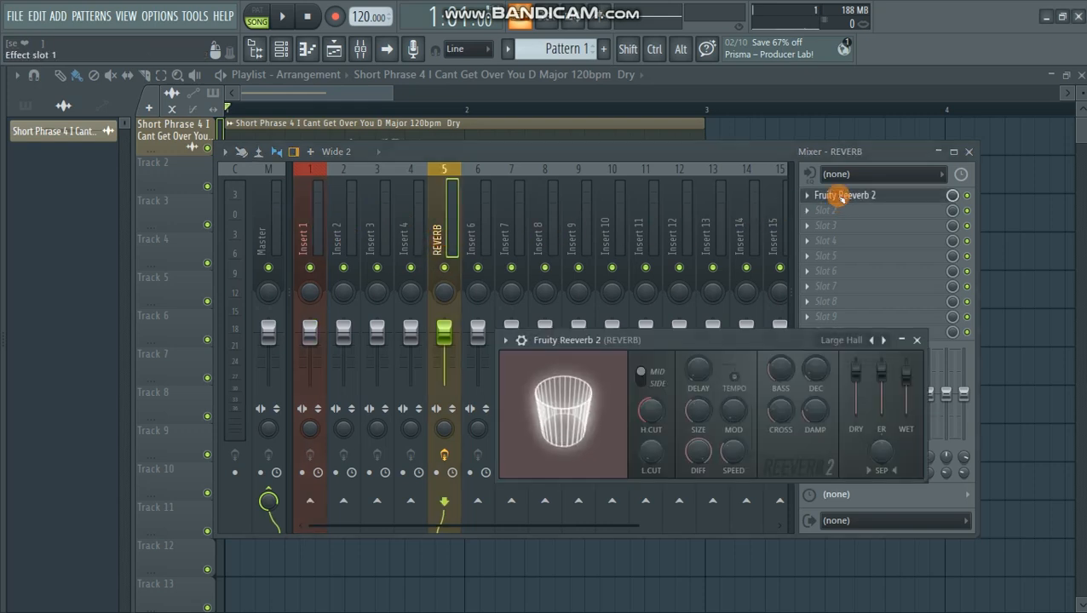
drag(673, 334, 624, 223)
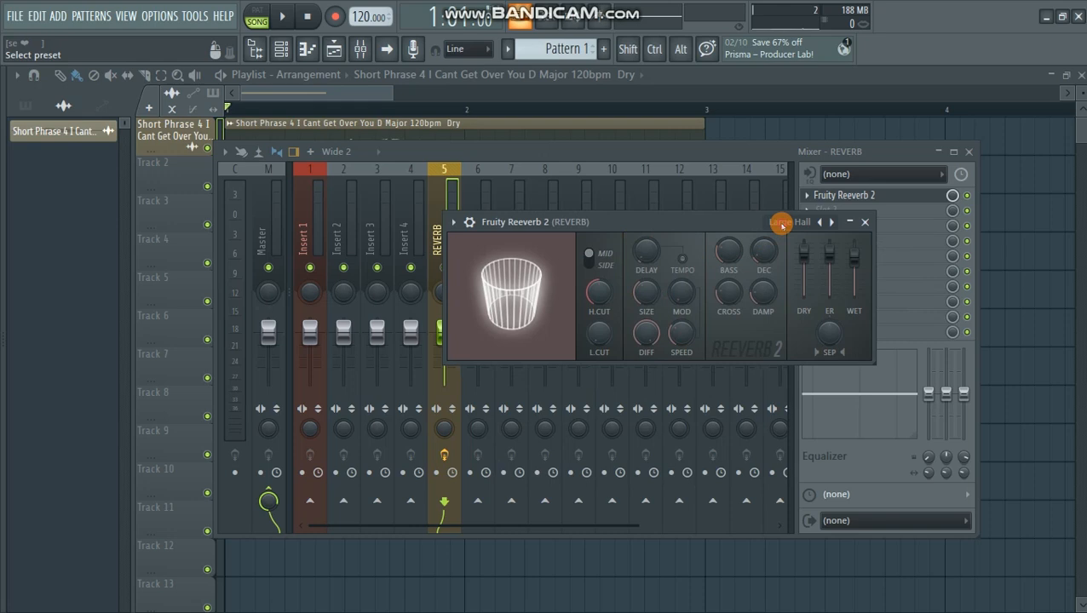
click(779, 221)
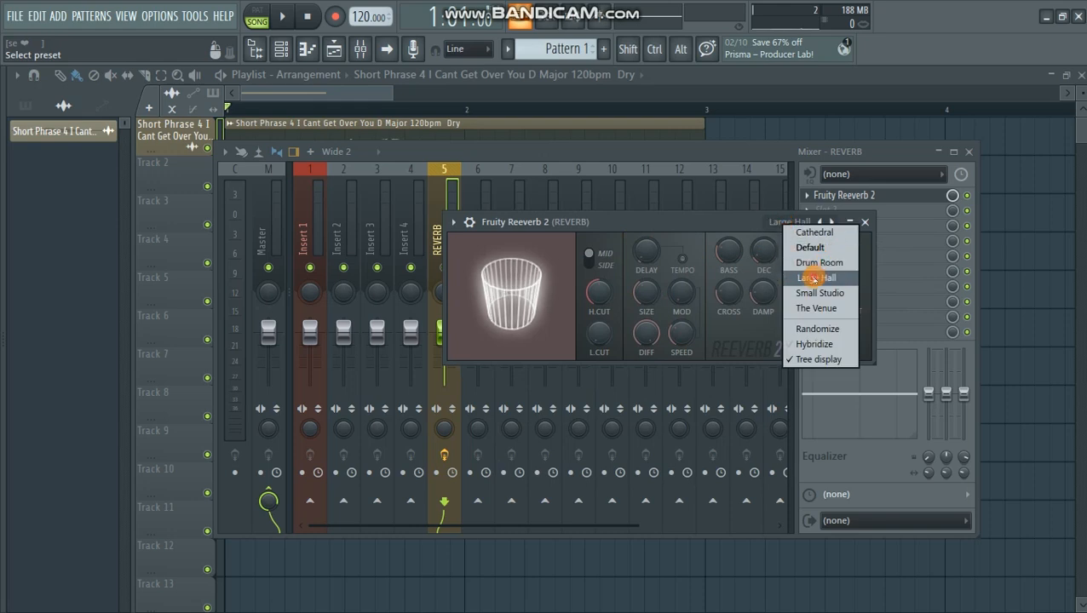
click(815, 277)
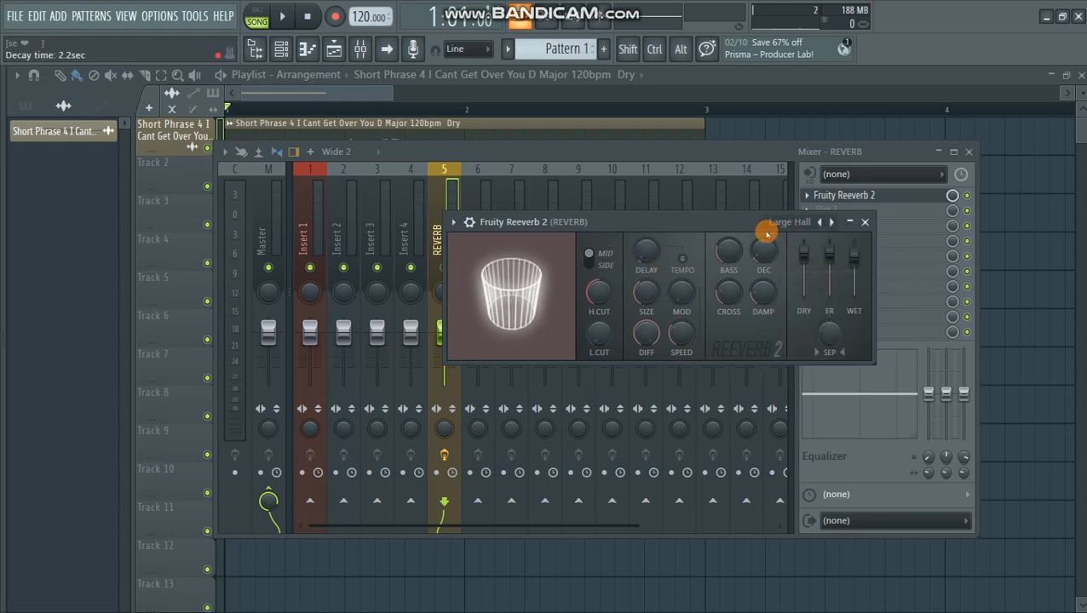
click(865, 221)
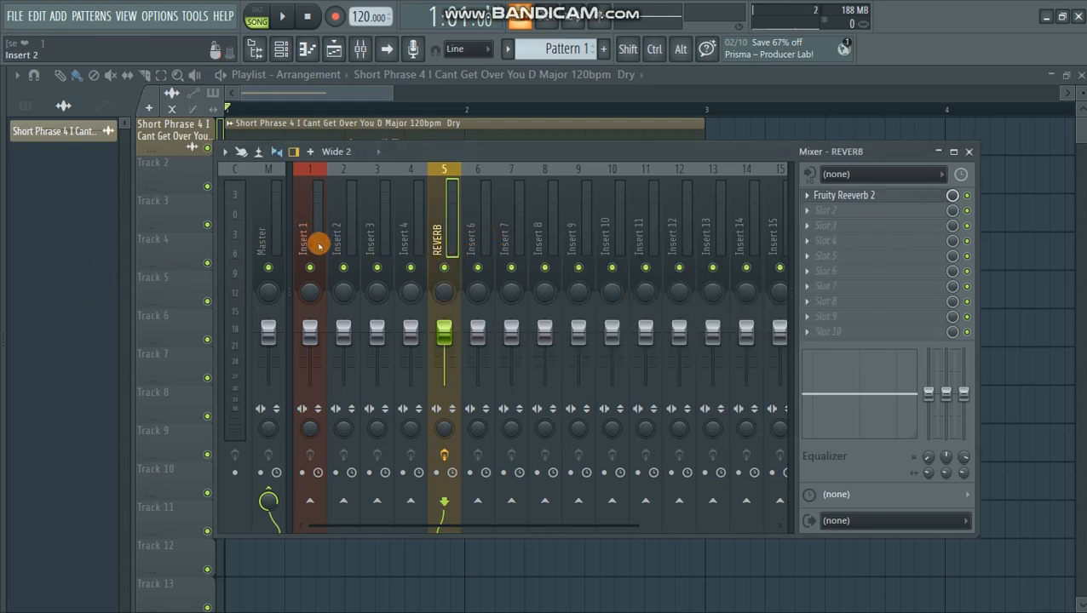
- Rename mixer insert 1 as VOCALS
click(312, 241)
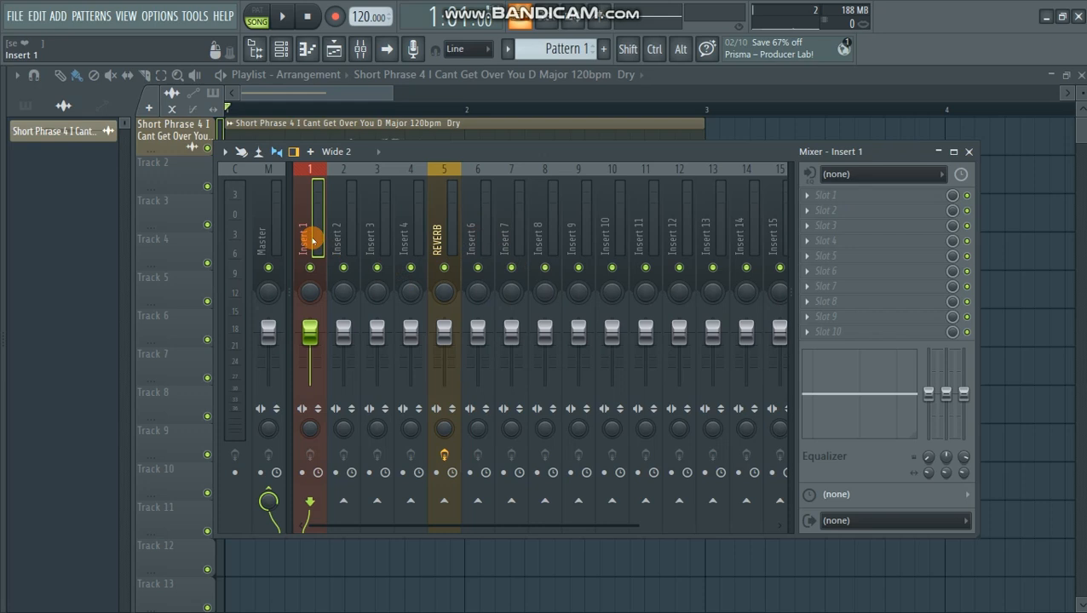
right_click(313, 240)
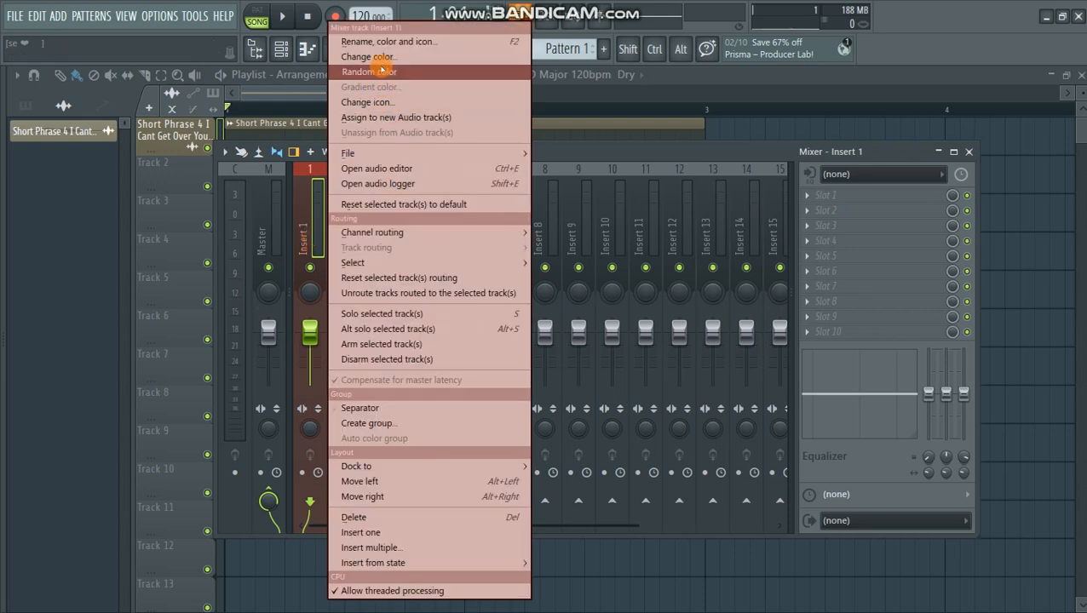
click(392, 41)
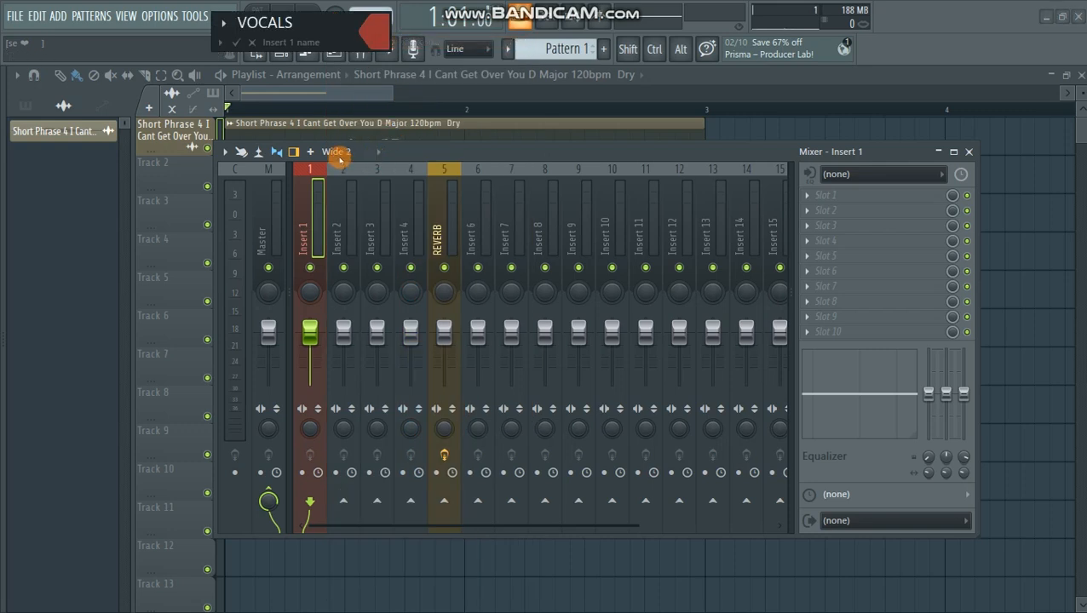
text(VOCALS)
click(236, 42)
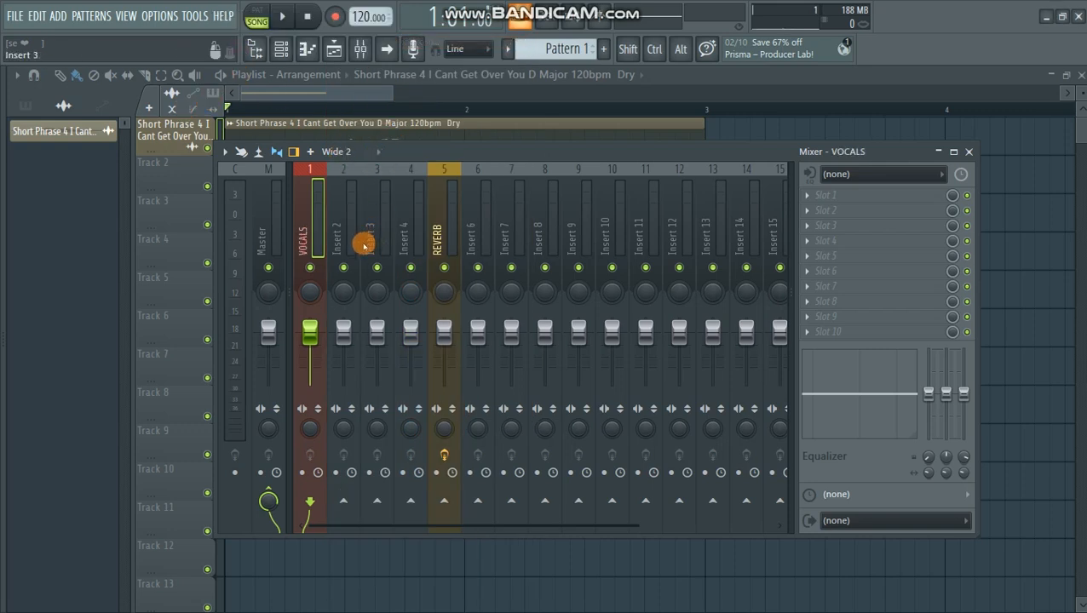
- Enable a send from the VOCALS track to the REVERB track and play the vocal to hear the effect
click(445, 502)
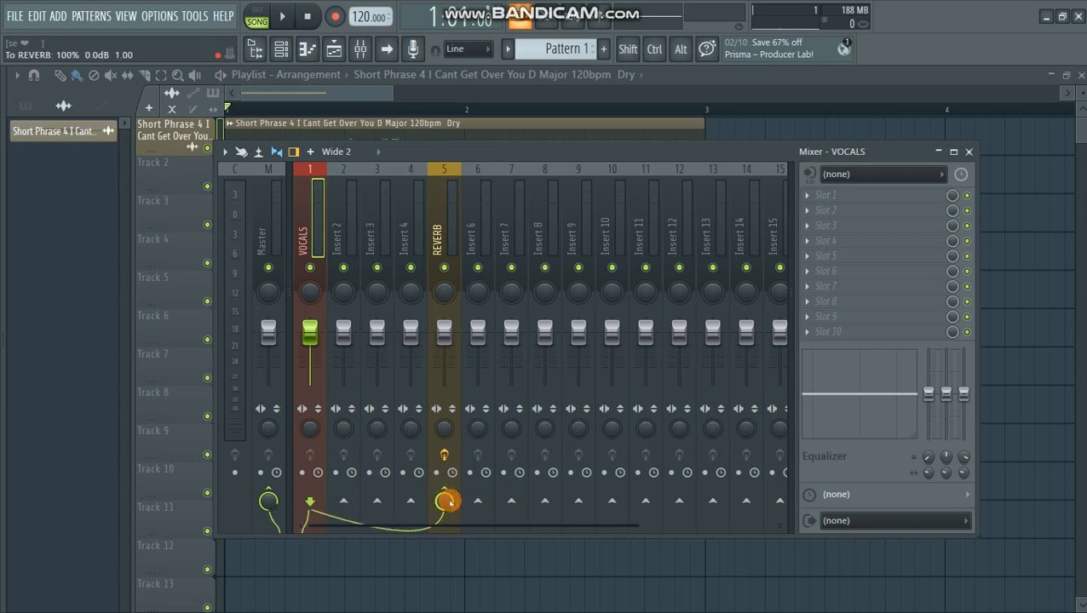
drag(450, 153, 414, 178)
key(space)
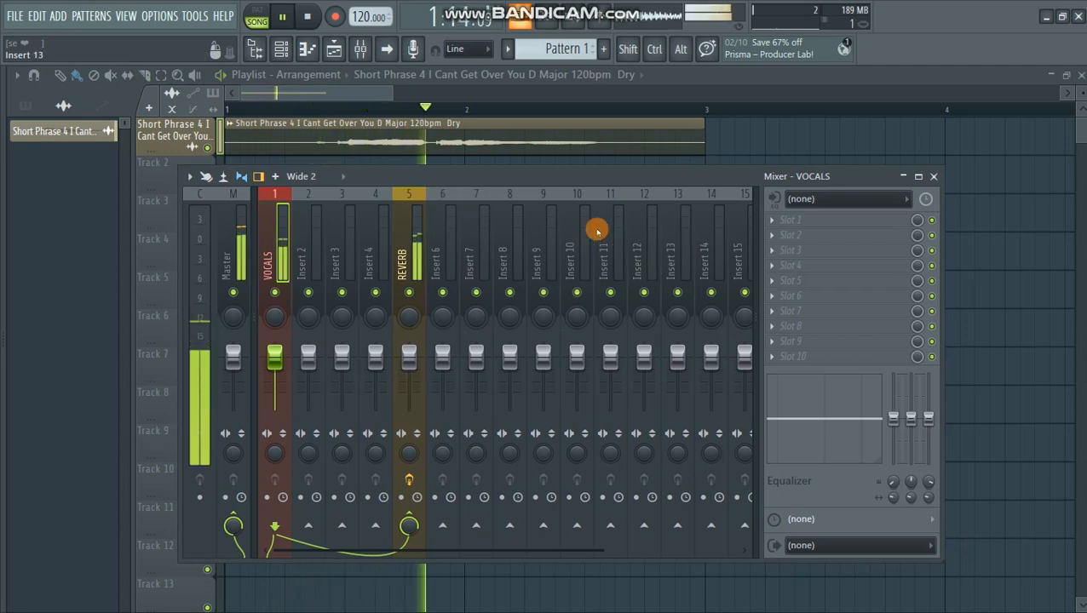
click(413, 258)
key(space)
- Increase the room size in Fruity Reeverb 2 on the REVERB track
click(814, 220)
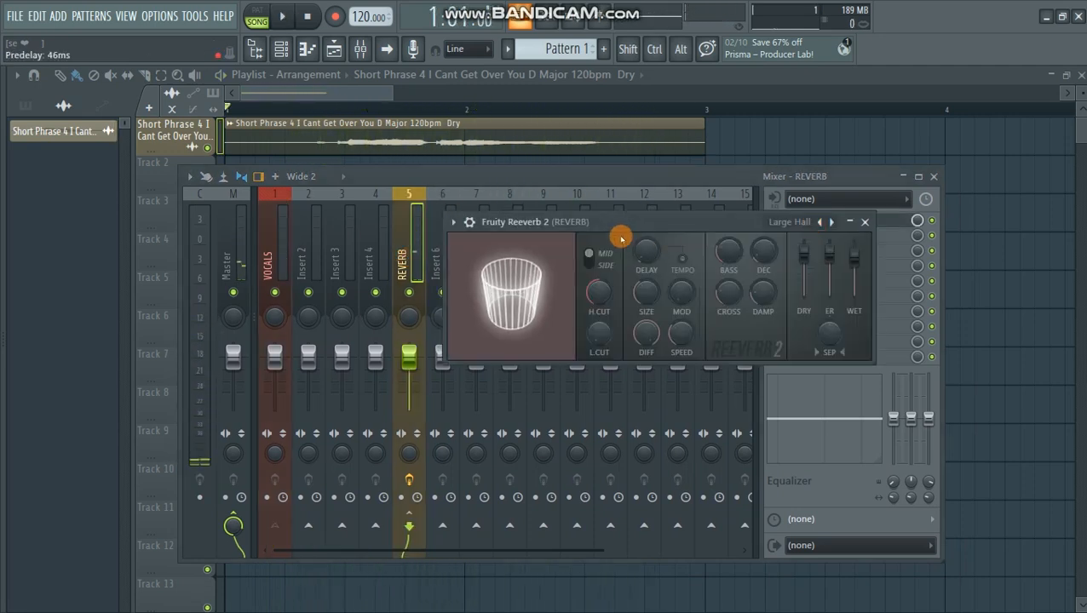
drag(614, 224, 614, 234)
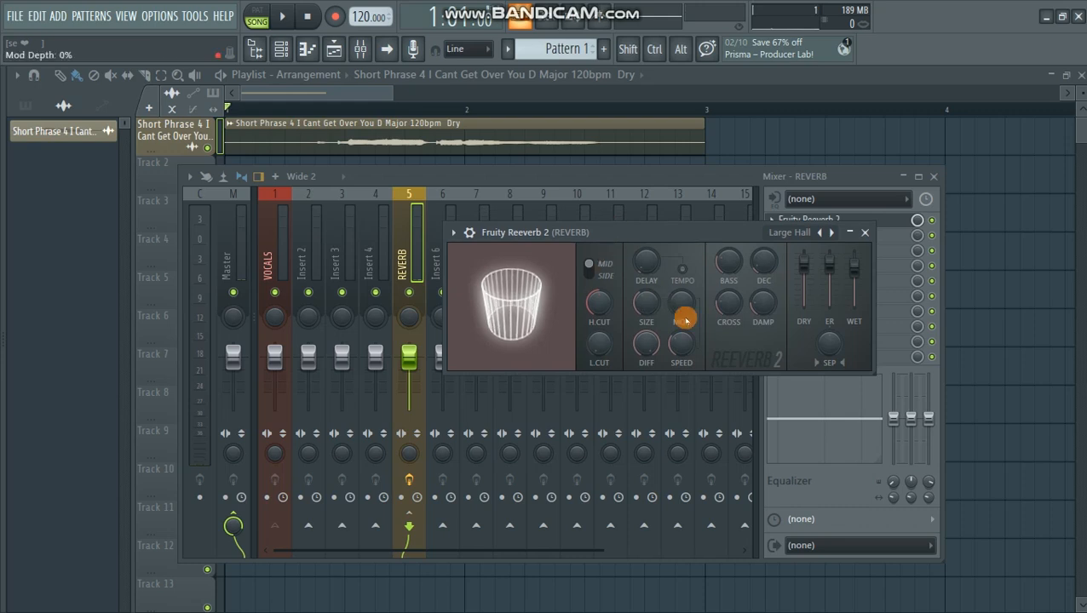
drag(607, 234, 583, 237)
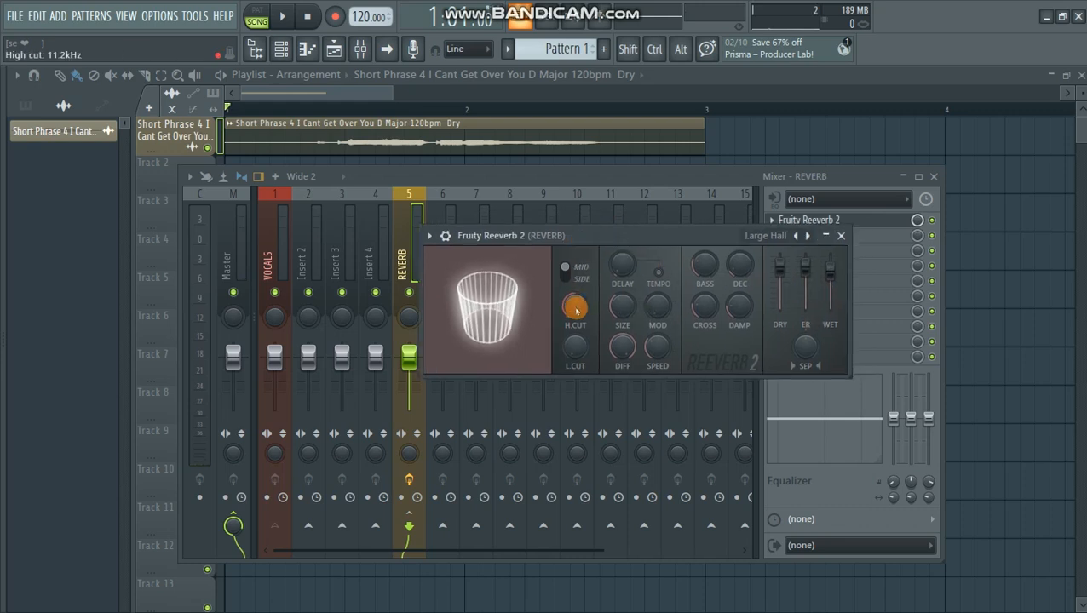
drag(622, 305, 622, 273)
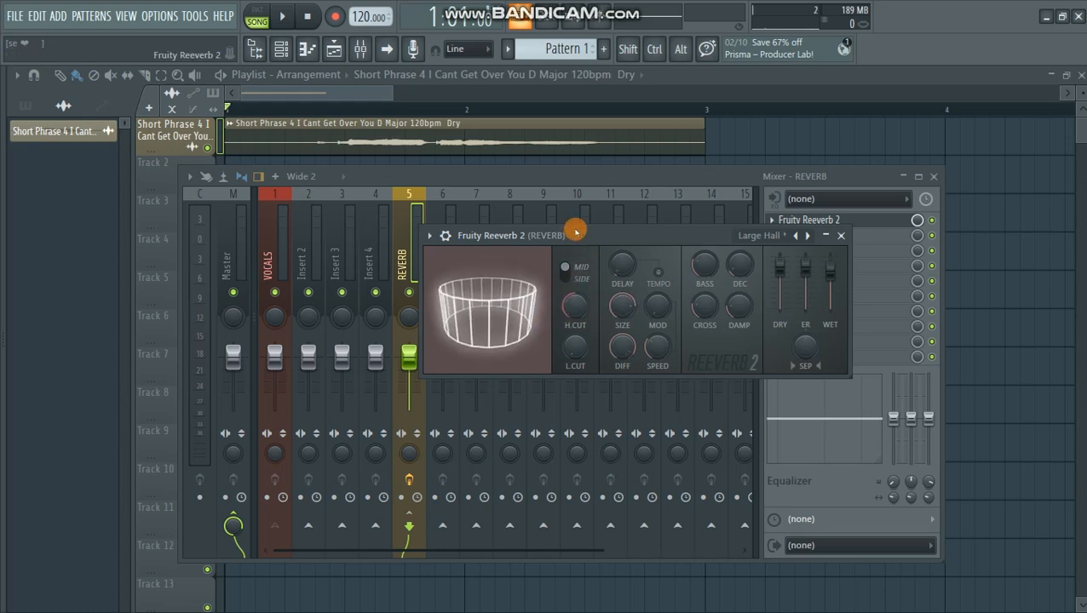
- Play the vocal to hear the Fruity Reeverb 2 settings, stop playback and close the plugin
drag(577, 241, 596, 278)
key(space)
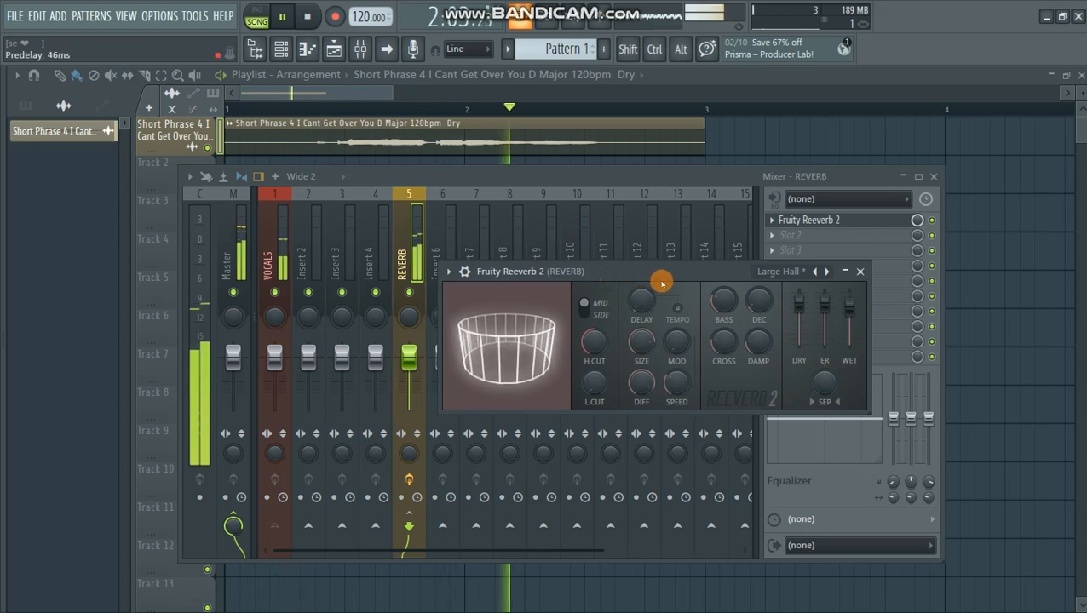
key(space)
click(860, 271)
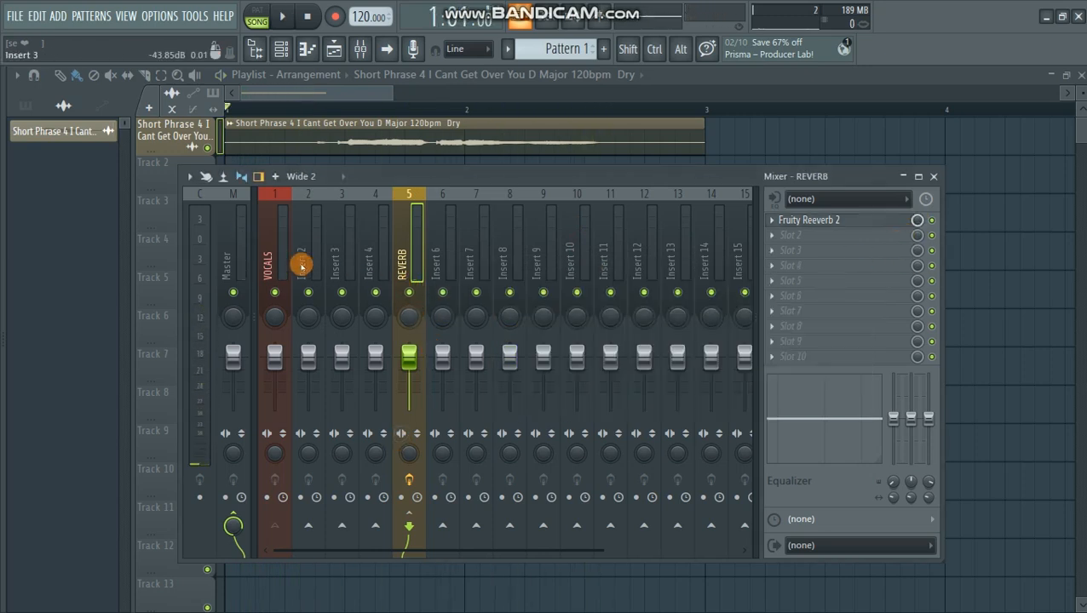
- Lower the send level from the VOCALS track to the REVERB track and play the vocal while adjusting it
click(274, 251)
click(410, 520)
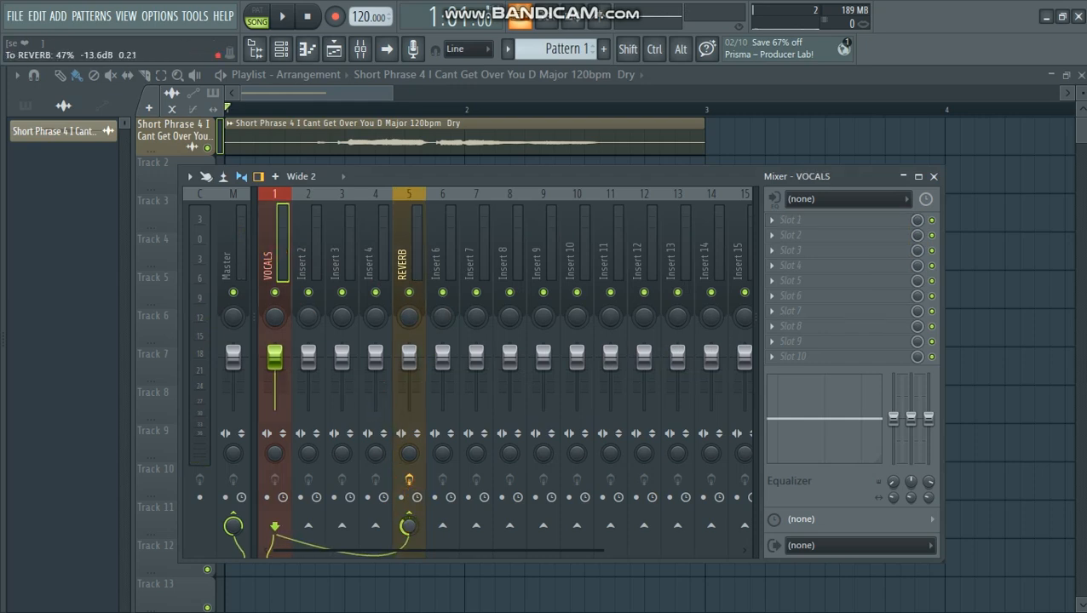
key(space)
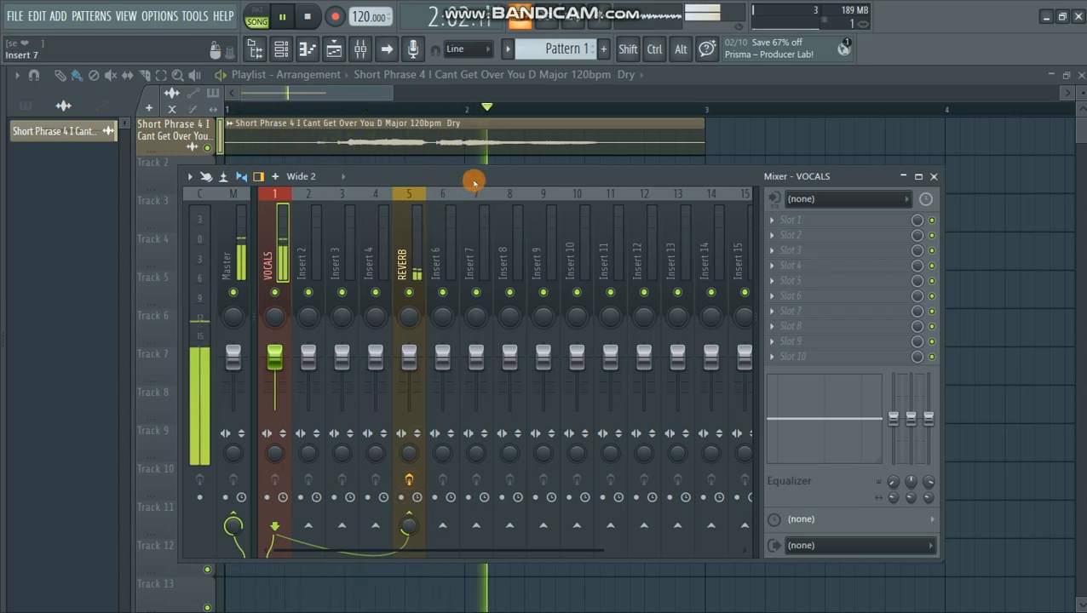
drag(409, 526, 410, 553)
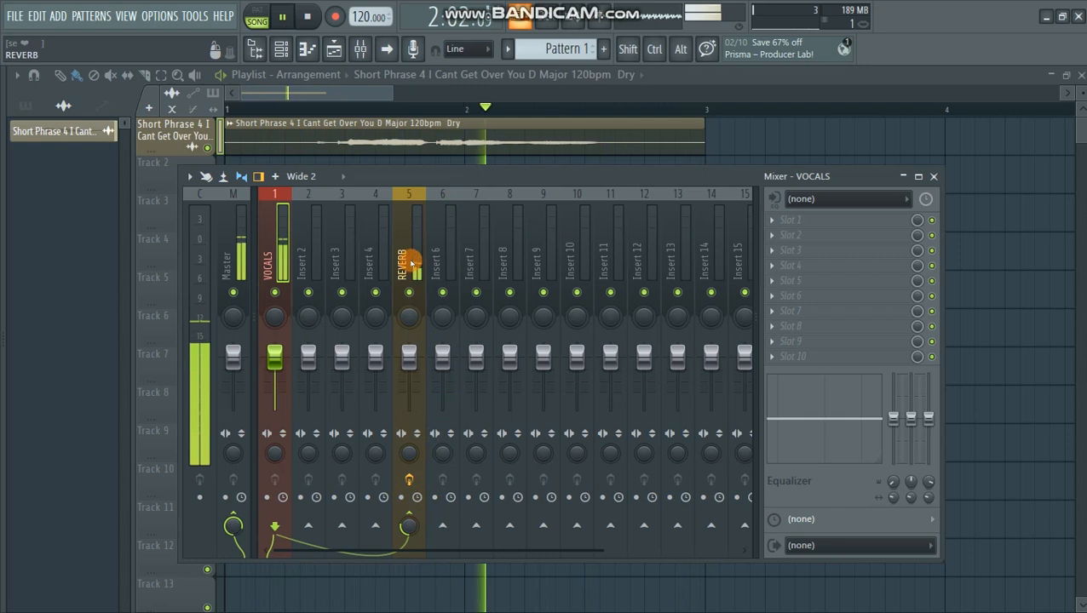
- Reopen Fruity Reeverb 2 on the REVERB track, adjust its room while the vocal plays, and close it with playback stopped
click(418, 324)
click(805, 222)
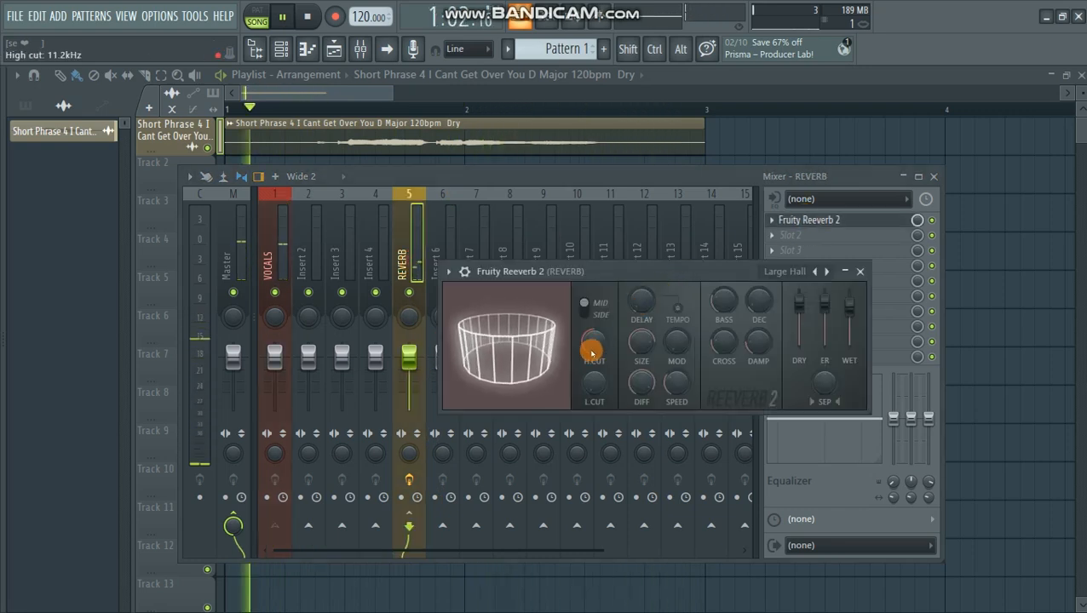
drag(550, 354, 549, 333)
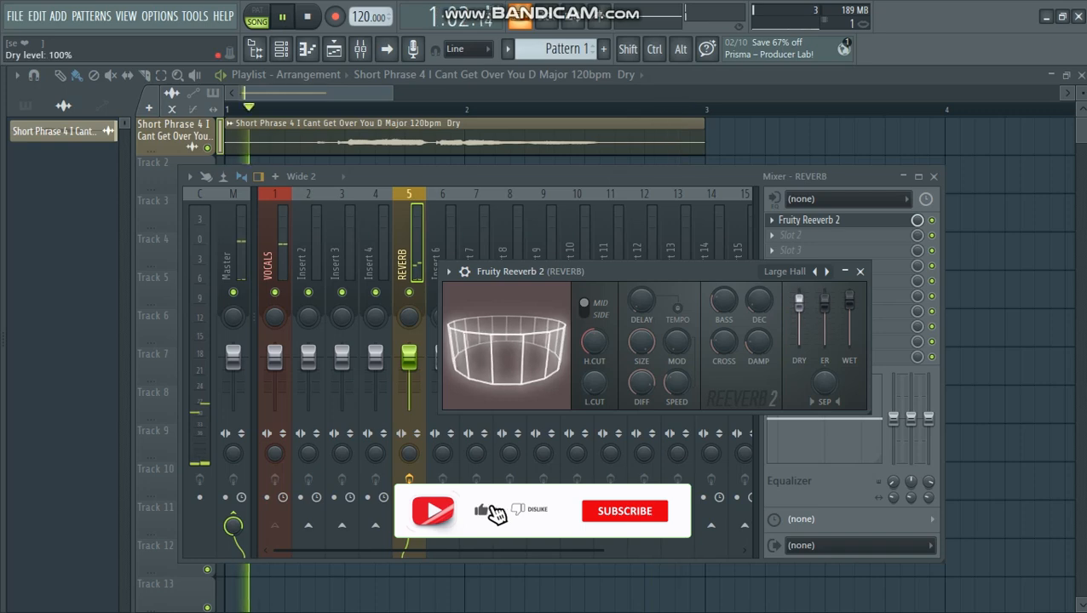
drag(645, 305, 645, 286)
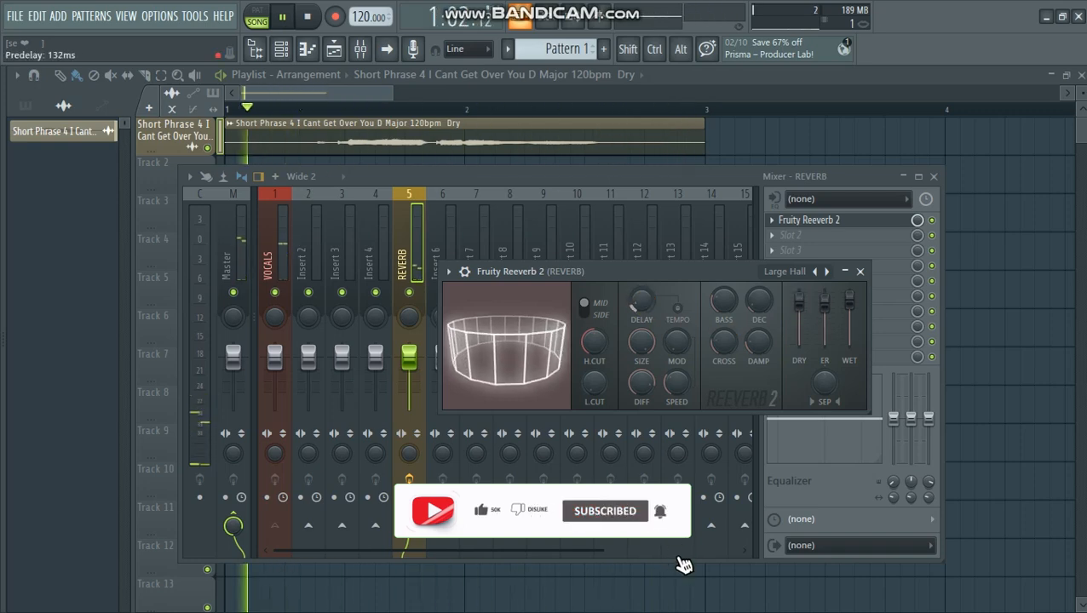
click(860, 271)
key(space)
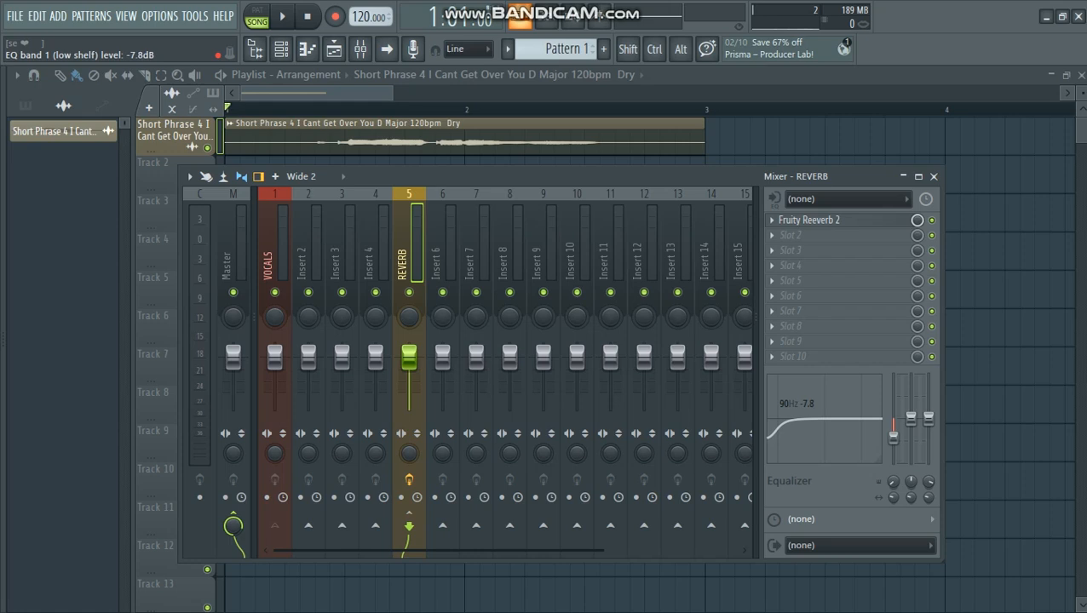
- Load Auto-Key into slot 1 of the VOCALS track and move its window to the middle of the workspace
click(274, 251)
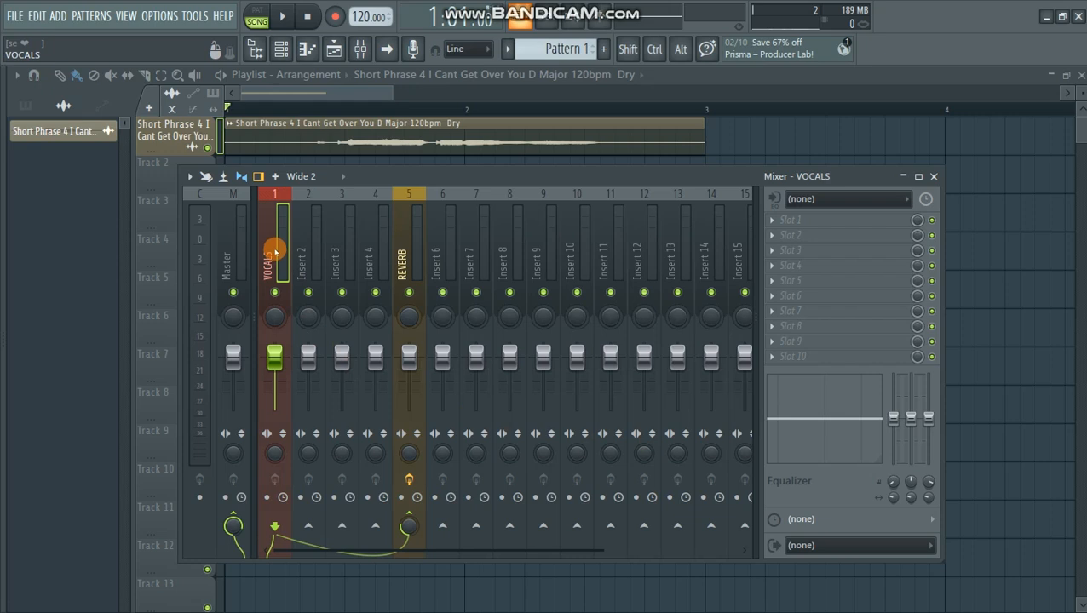
click(774, 223)
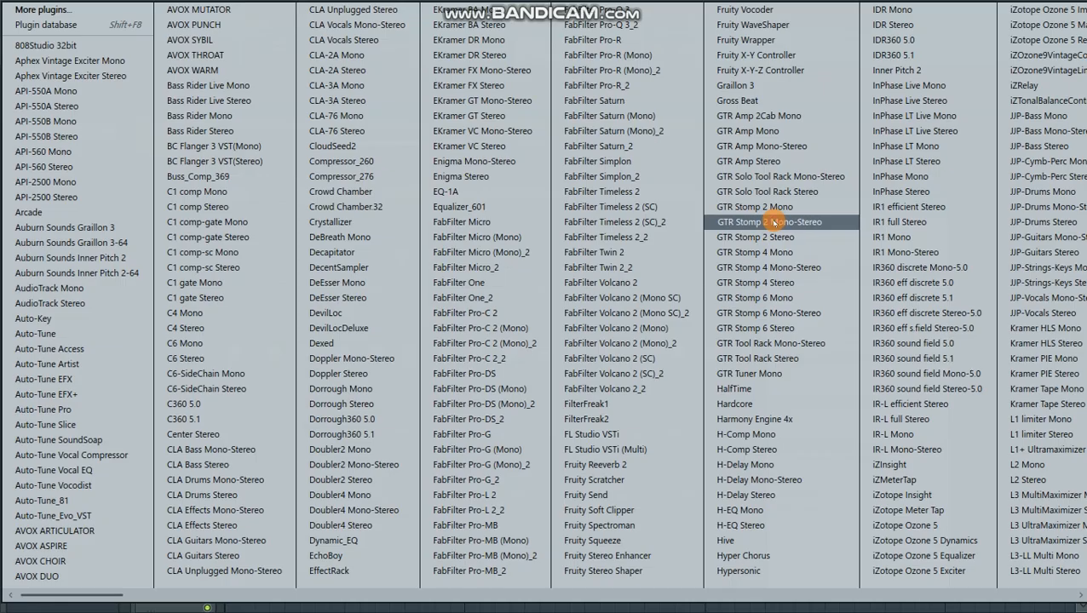
click(66, 320)
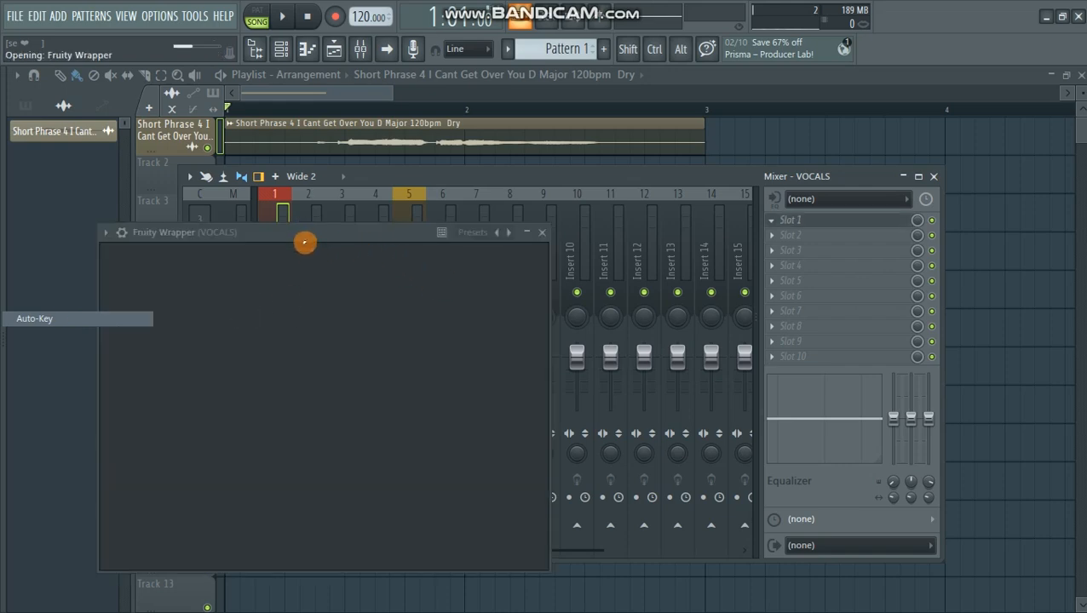
drag(307, 231, 615, 143)
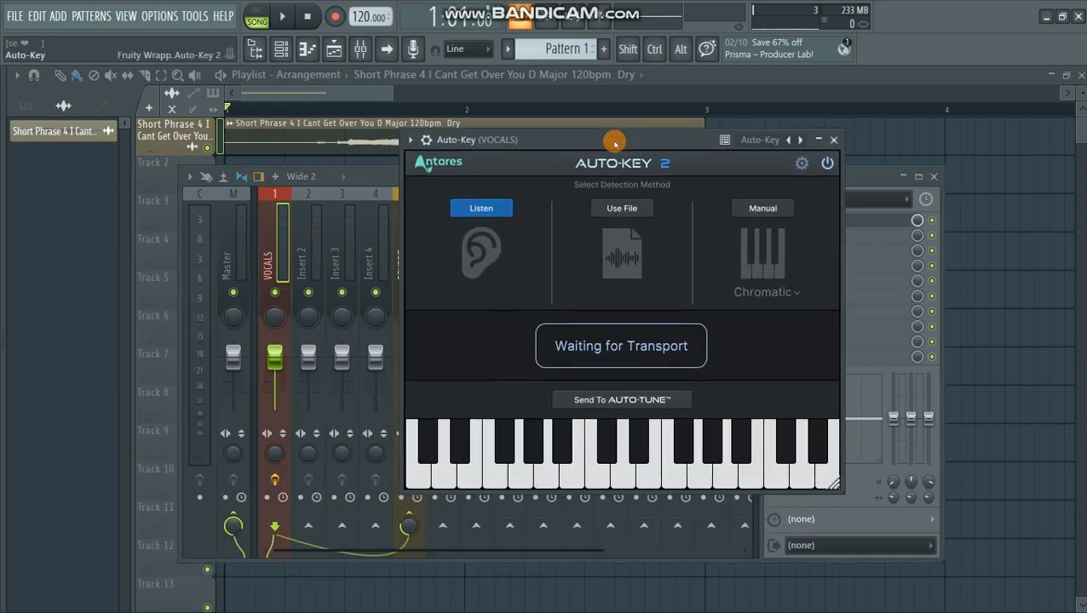
drag(614, 145, 596, 158)
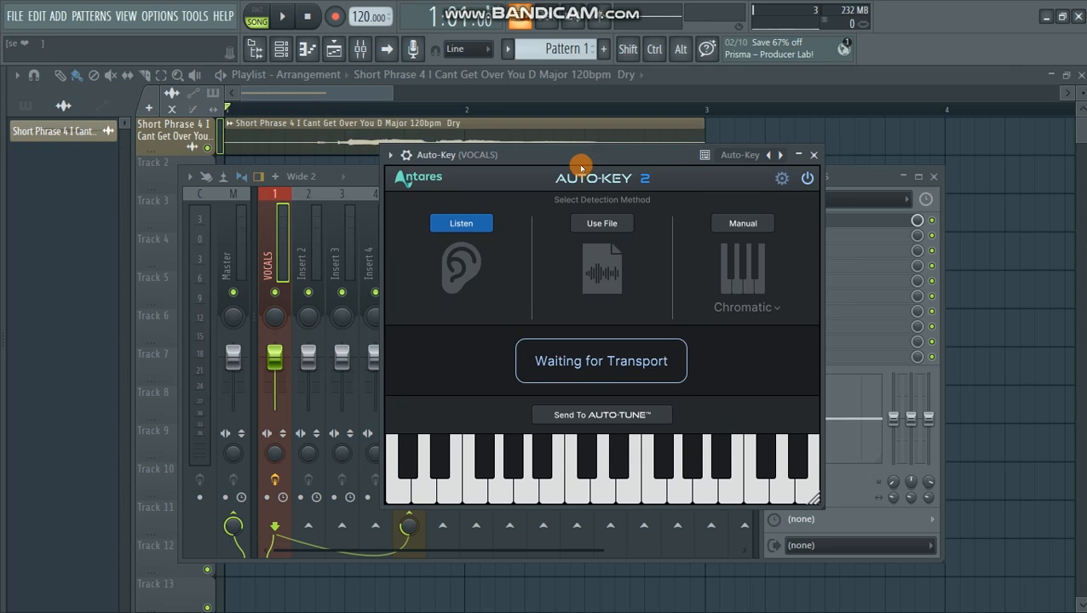
drag(578, 165, 559, 161)
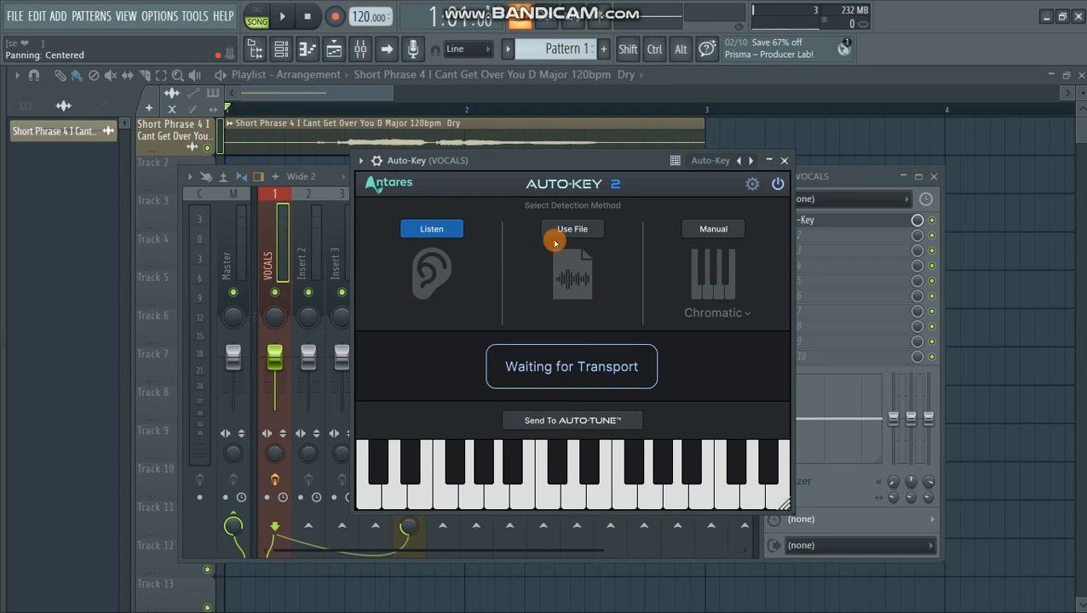
drag(560, 165, 544, 171)
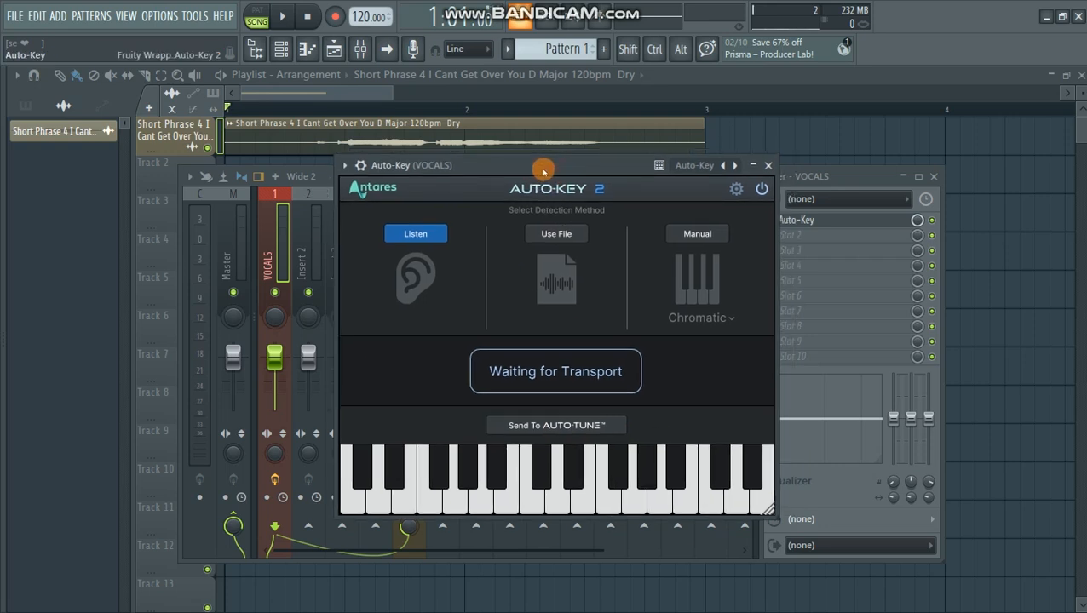
- Play the vocal so Auto-Key detects its key, swap the result to A Major and close the plugin
key(space)
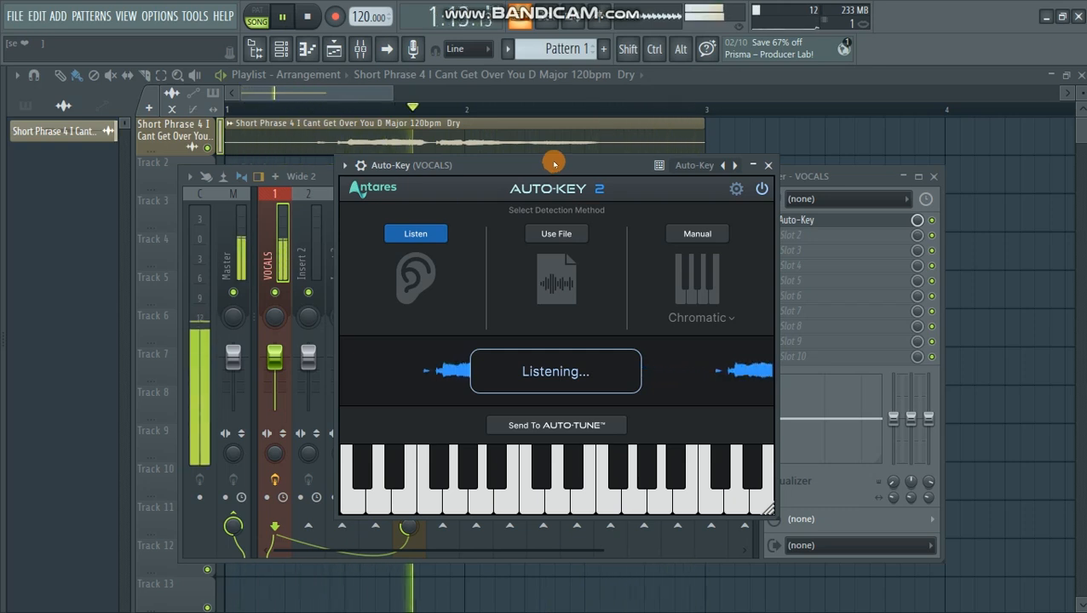
key(space)
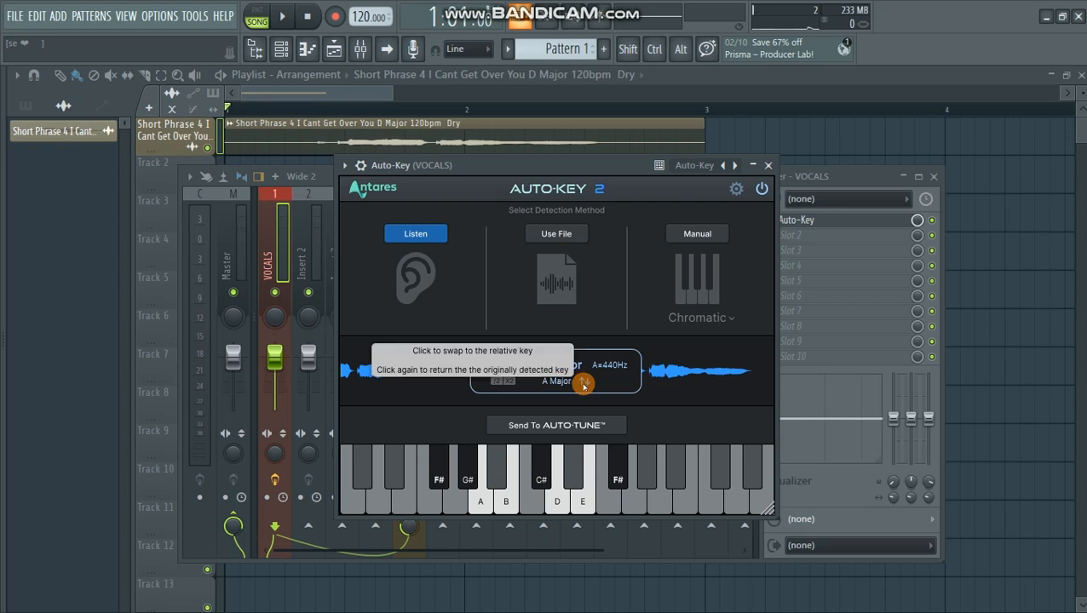
click(583, 383)
click(584, 384)
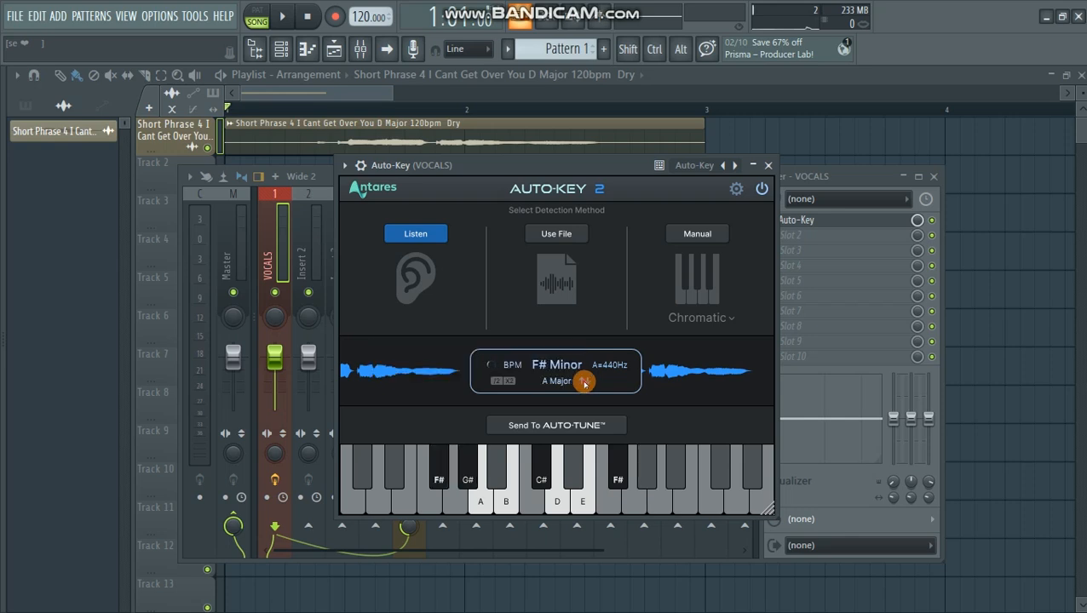
click(584, 383)
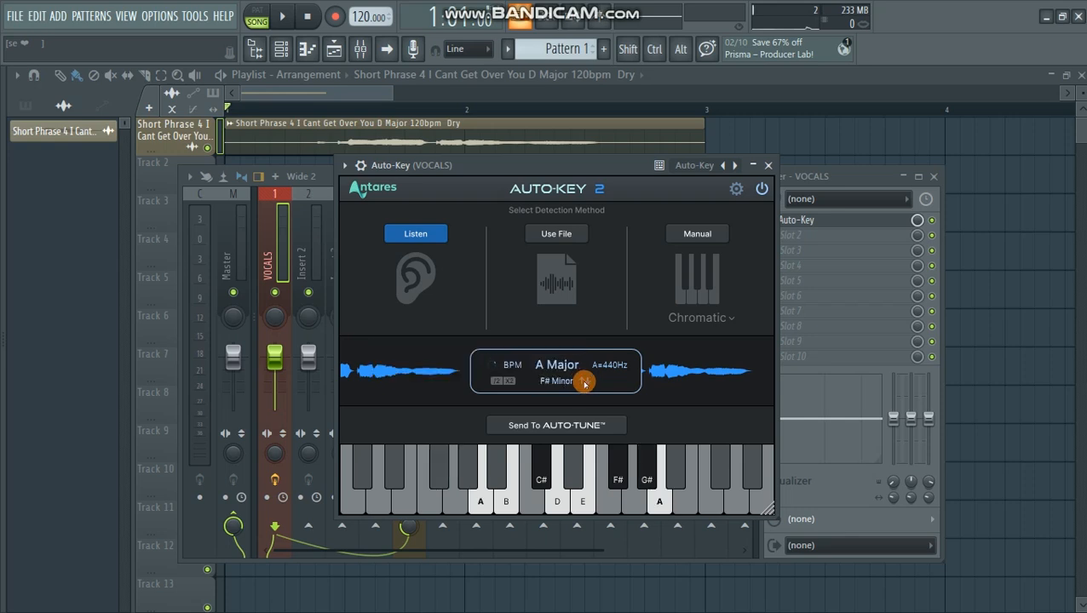
click(768, 166)
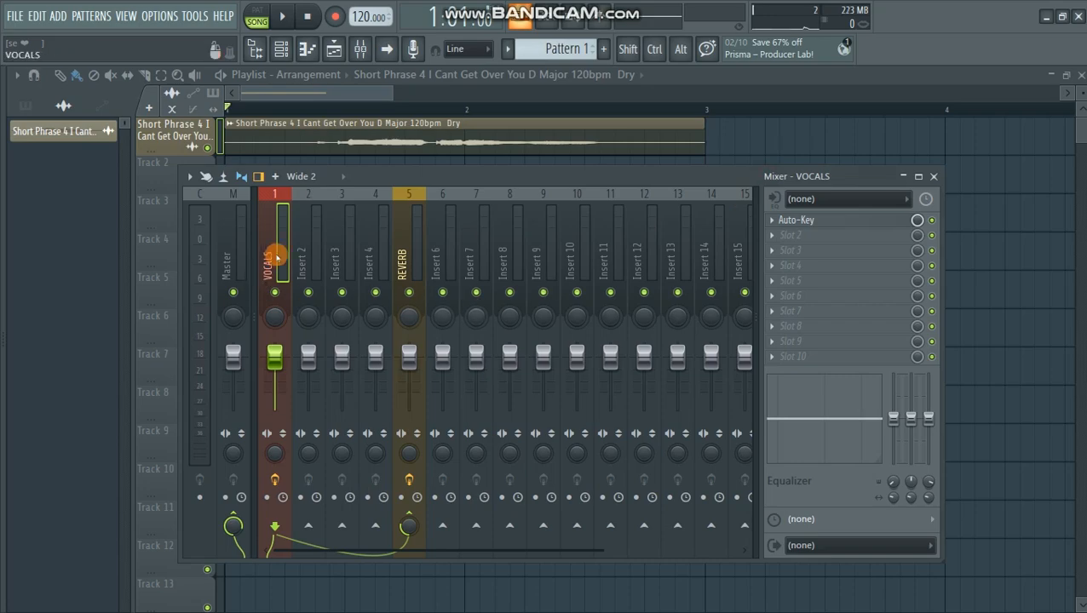
- Add Auto-Tune Artist to the VOCALS track and place the Auto-Key window beside it
click(772, 257)
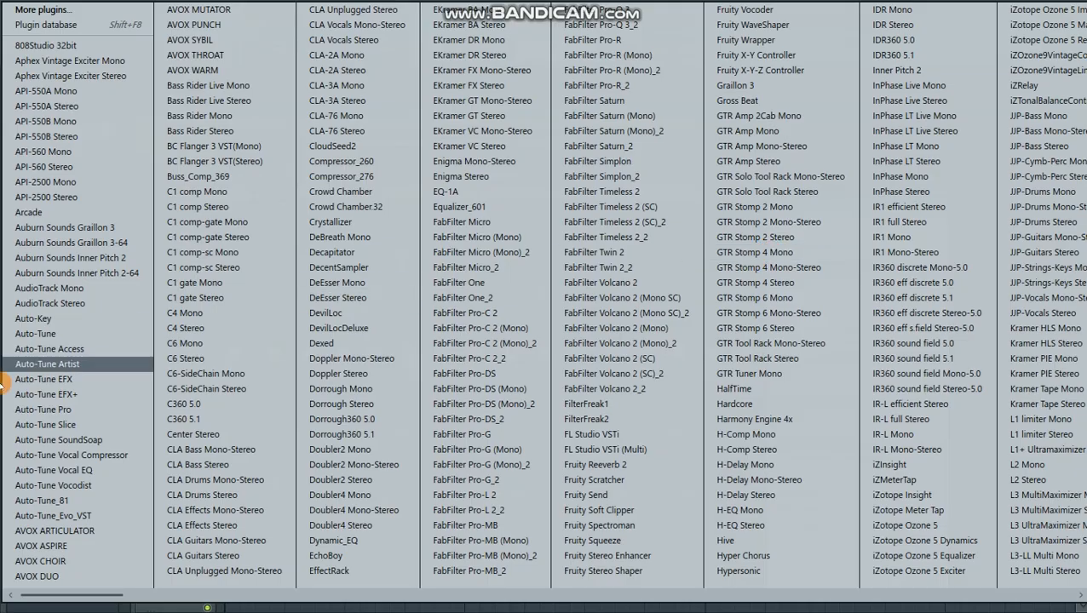
click(71, 364)
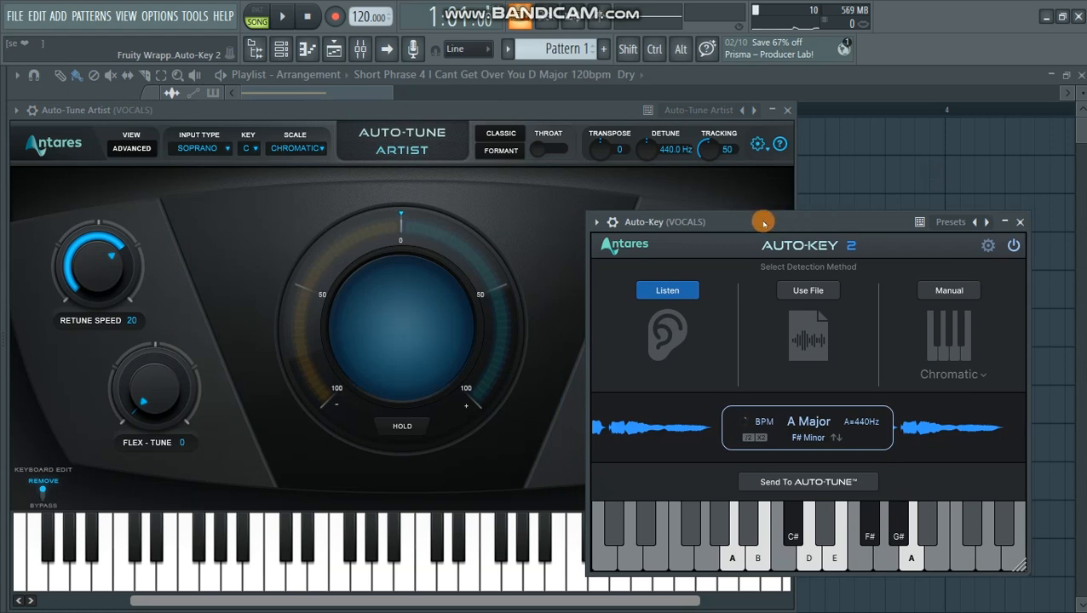
drag(745, 223, 764, 206)
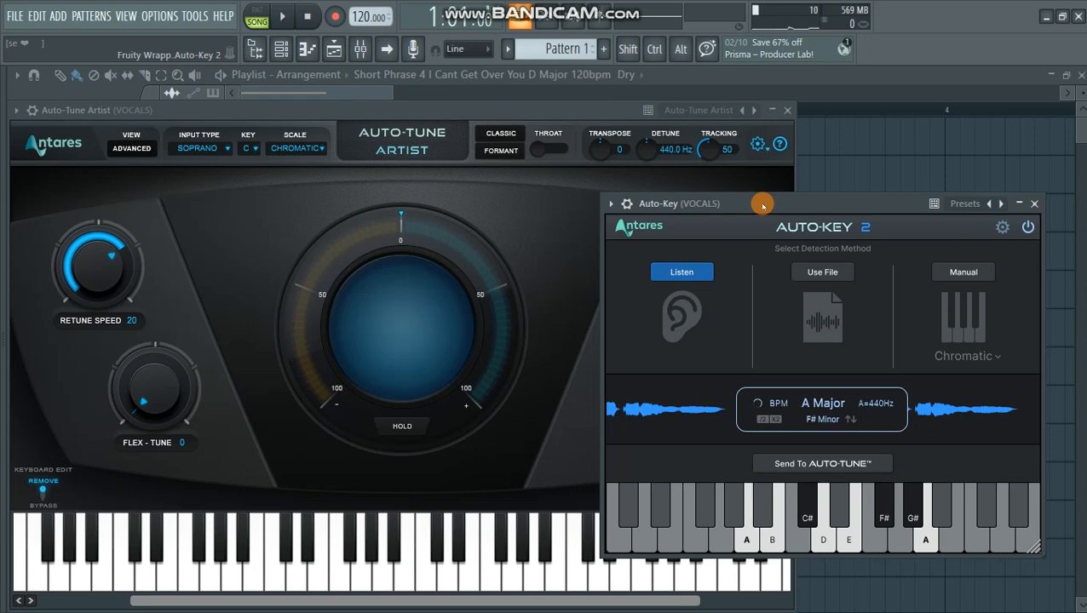
drag(764, 205, 754, 180)
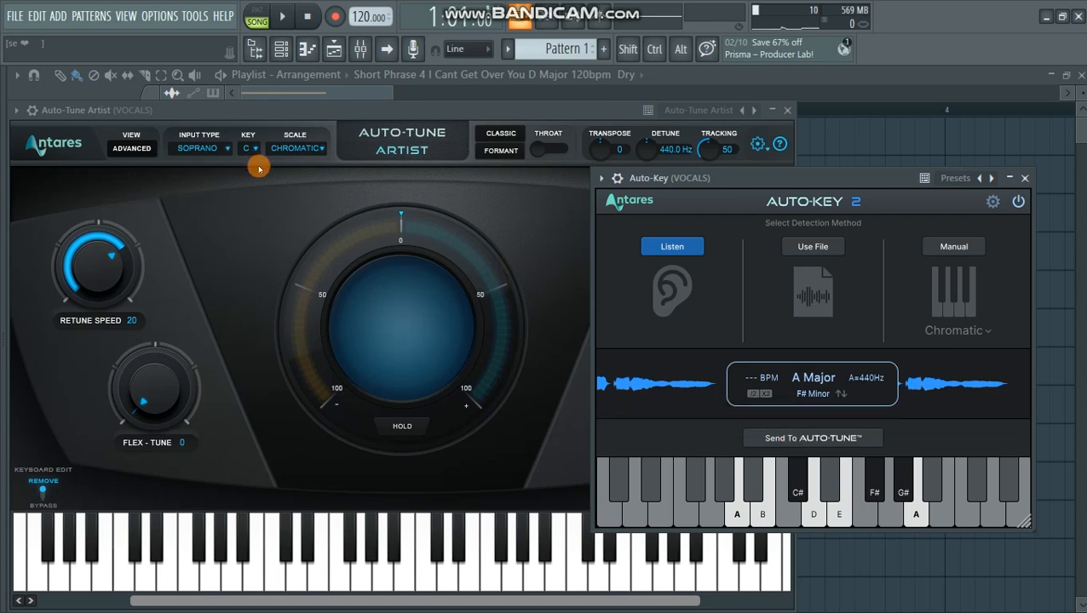
- Send the A Major key from Auto-Key to Auto-Tune Artist, close Auto-Key and reposition the Auto-Tune Artist window
click(821, 440)
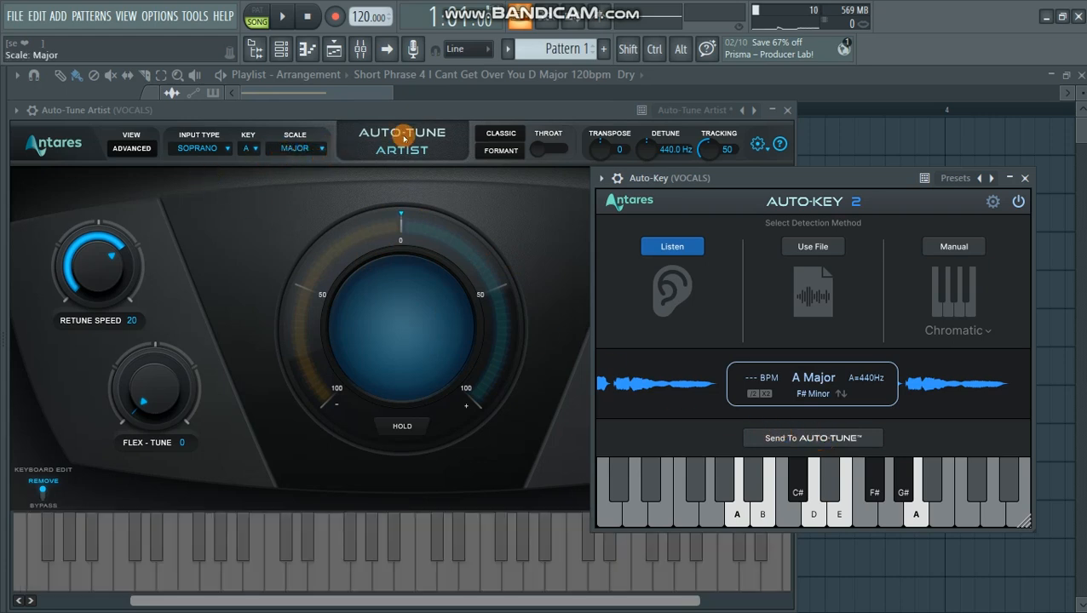
click(1025, 178)
drag(527, 112, 643, 96)
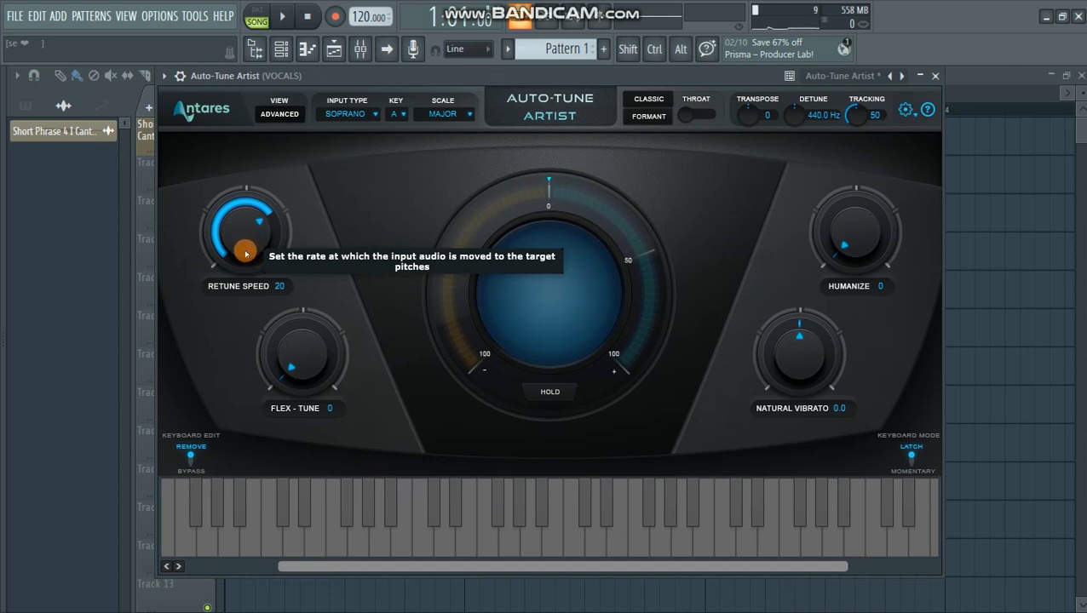
- Try different retune speeds in Auto-Tune Artist, ending at 400, and start playing the vocal
drag(246, 233, 261, 257)
drag(257, 212, 256, 258)
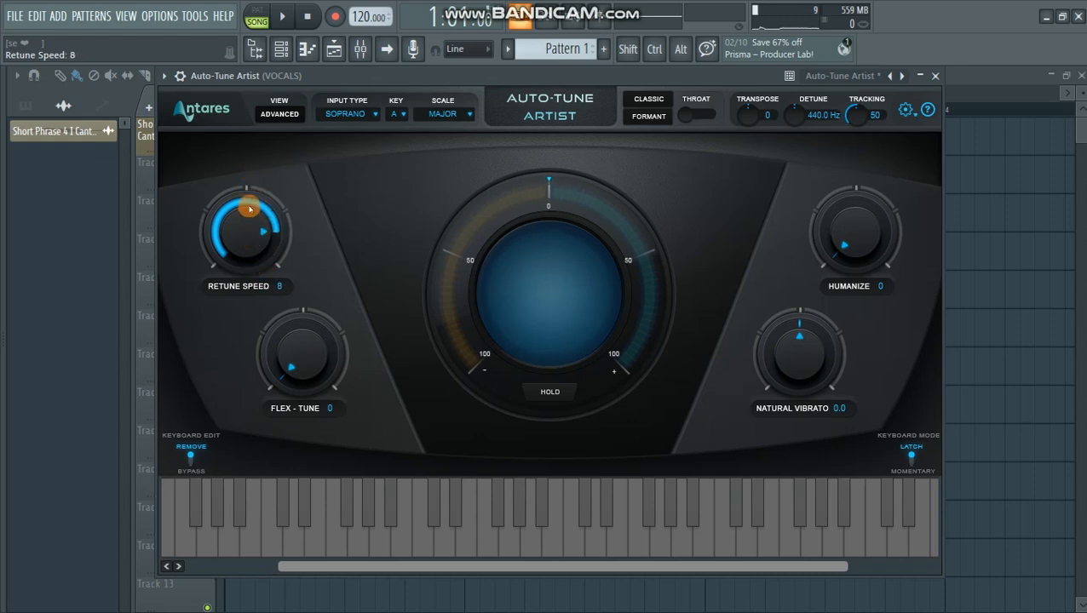
drag(249, 208, 227, 357)
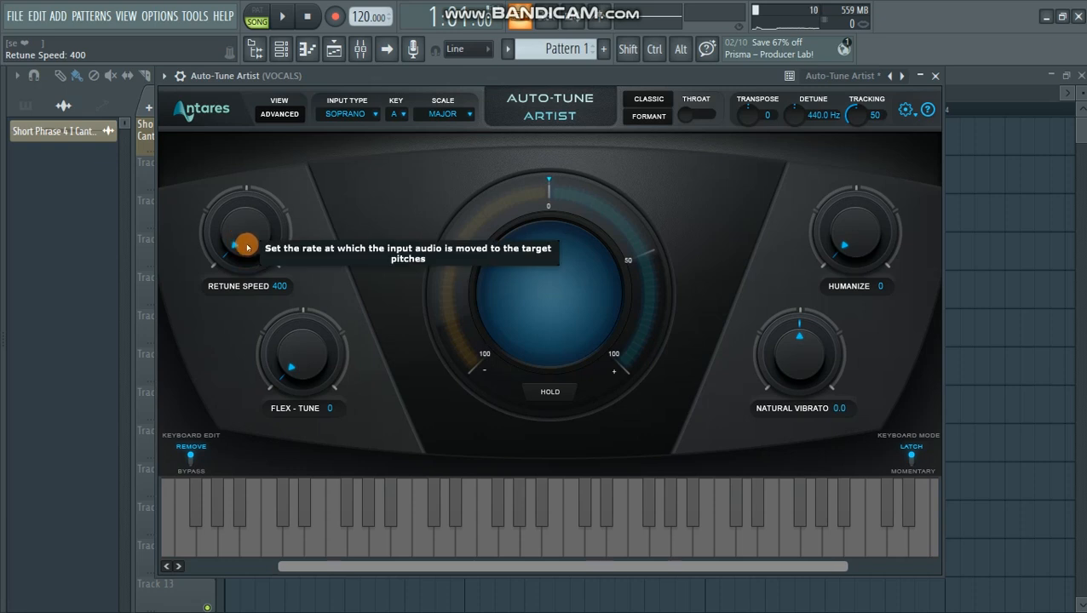
key(space)
- Set the retune speed to 0 while the vocal plays, move the plugin window down, and stop playback
drag(240, 253, 330, 223)
drag(416, 77, 418, 160)
drag(249, 323, 255, 295)
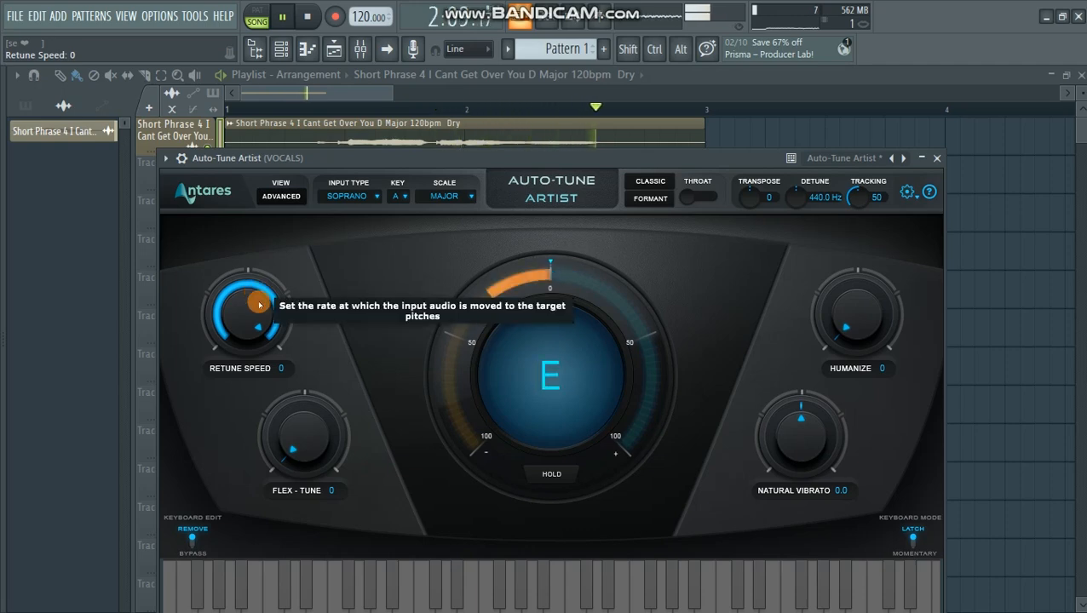
key(space)
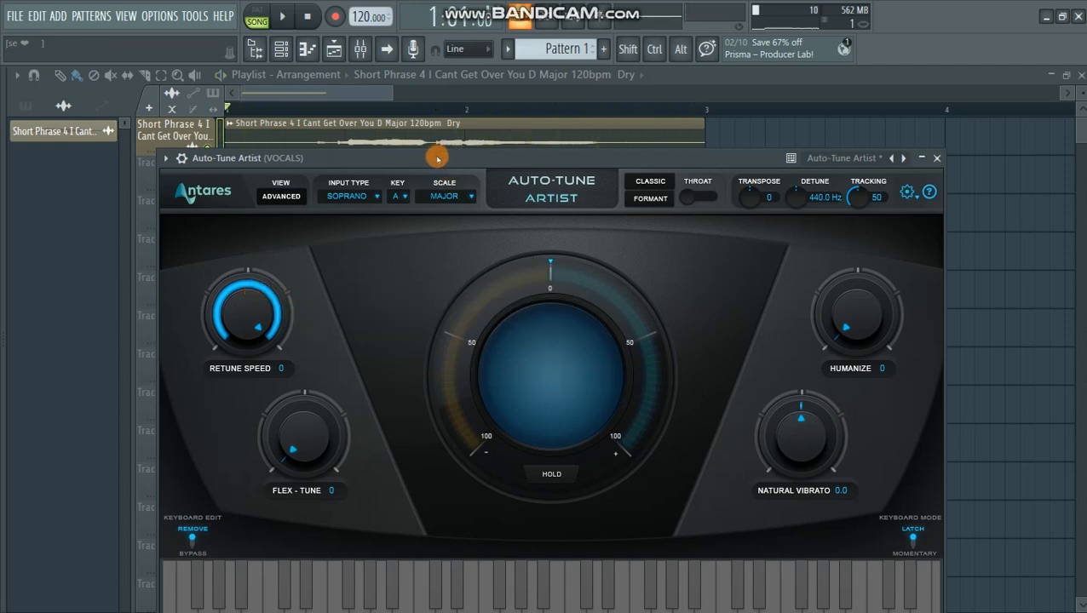
- Play the vocal again while changing the retune speed to 400, and stop playback
key(space)
drag(249, 307, 258, 356)
key(space)
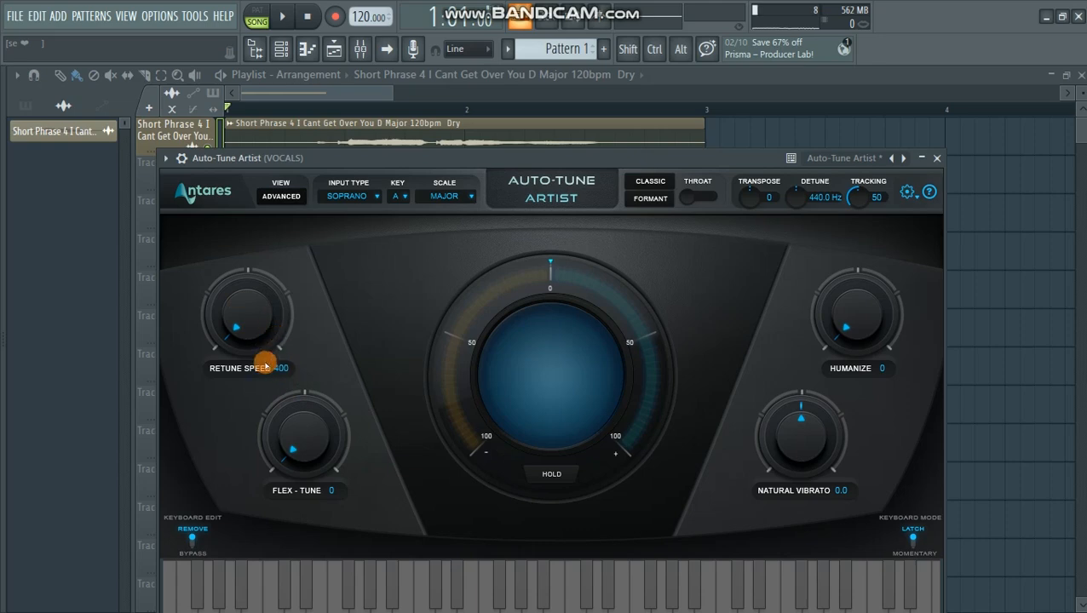
- Set the retune speed to 3 during playback, stop the vocal and reposition the Auto-Tune Artist window
key(space)
drag(247, 315, 262, 296)
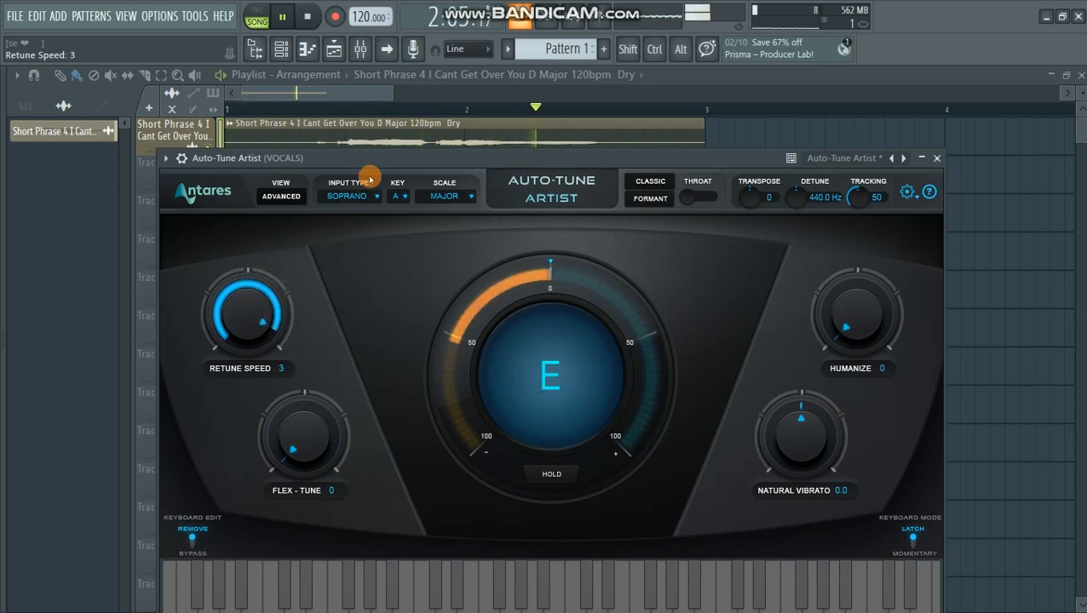
key(space)
drag(372, 159, 332, 168)
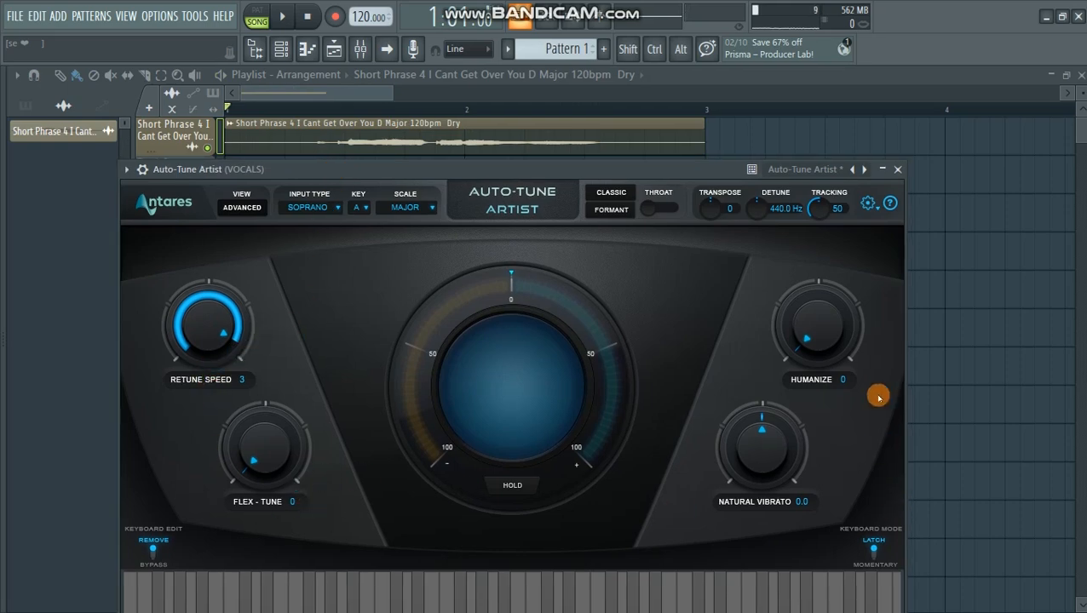
drag(599, 175, 602, 126)
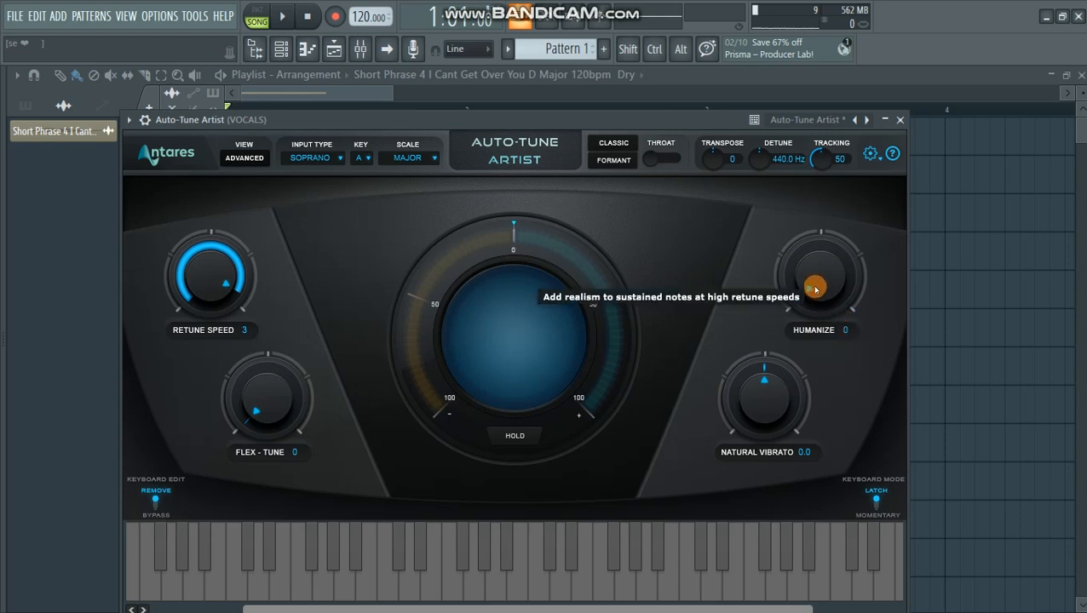
- Raise Humanize in Auto-Tune Artist to 15 and on to 42 while playing the vocal, and stop playback
drag(818, 290, 817, 257)
key(space)
drag(597, 125, 609, 175)
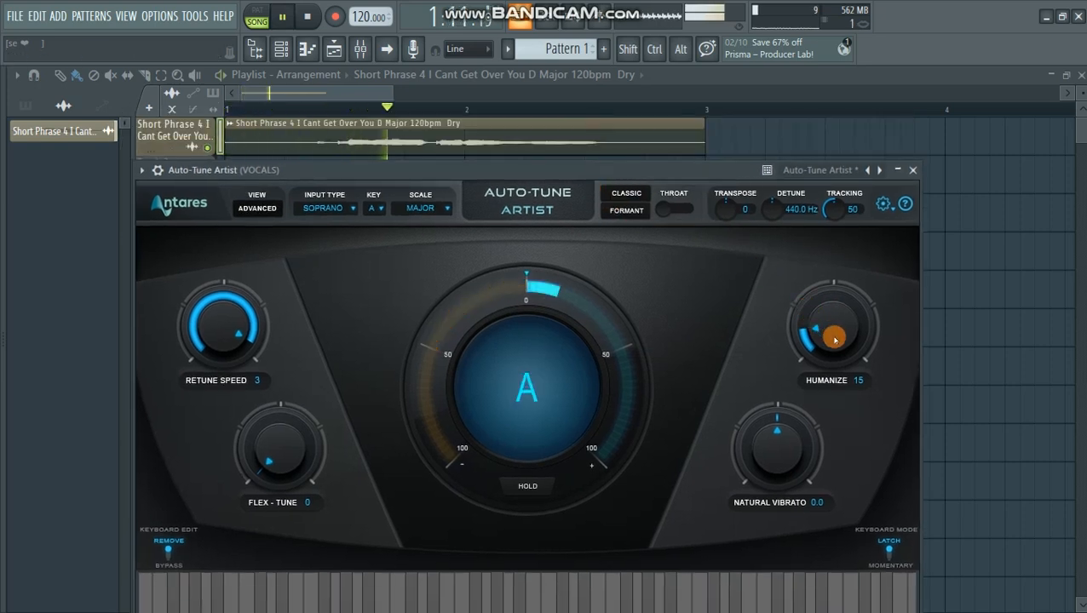
scroll(833, 336, up, 5)
drag(830, 334, 829, 313)
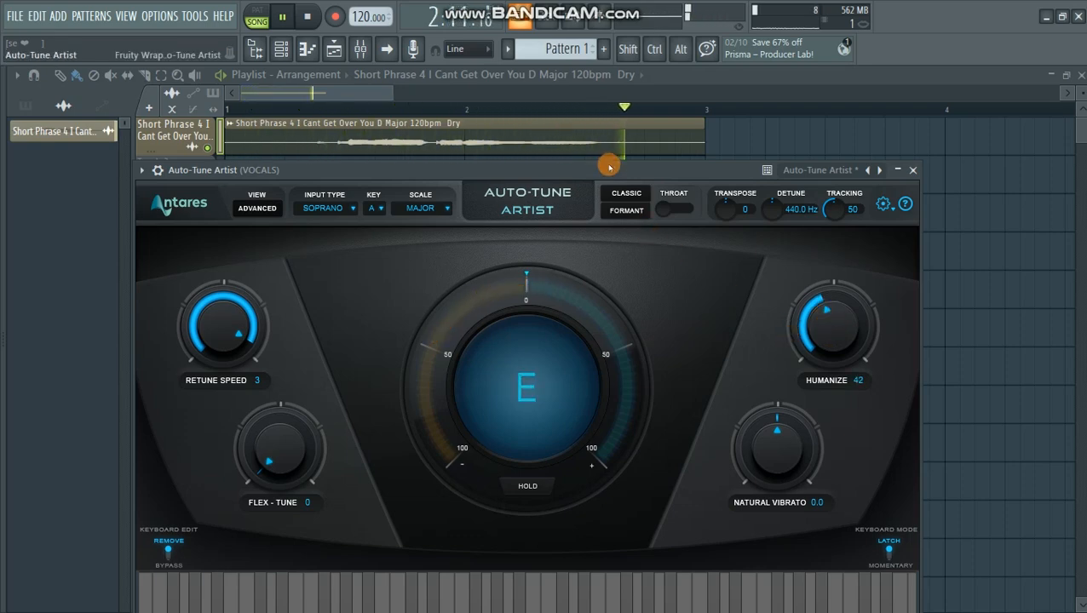
drag(611, 167, 626, 186)
key(space)
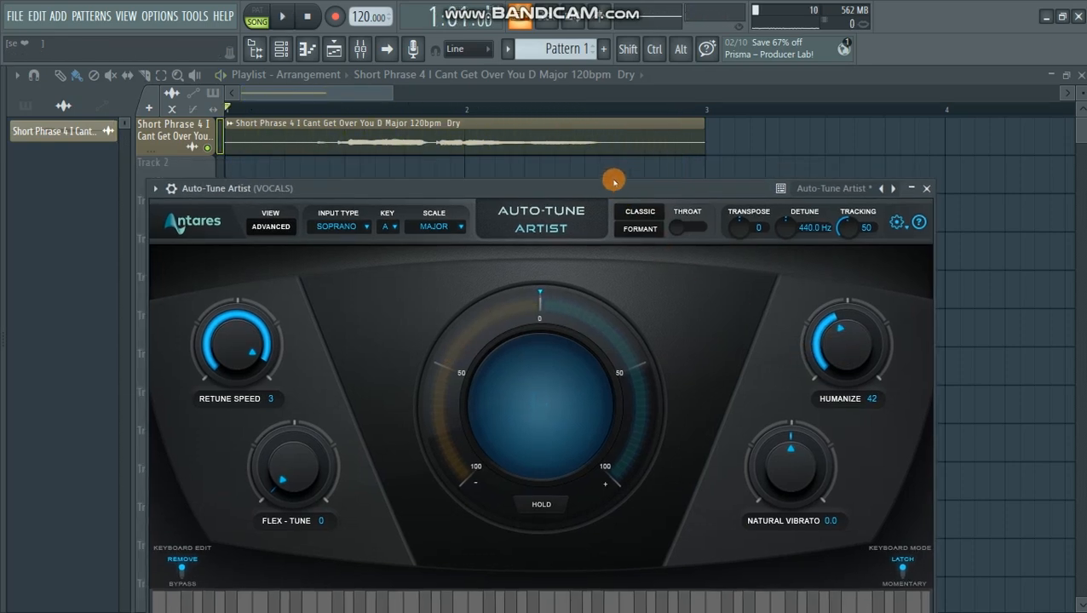
- Play the vocal again while lowering Humanize to 27, and stop playback
drag(611, 189, 649, 161)
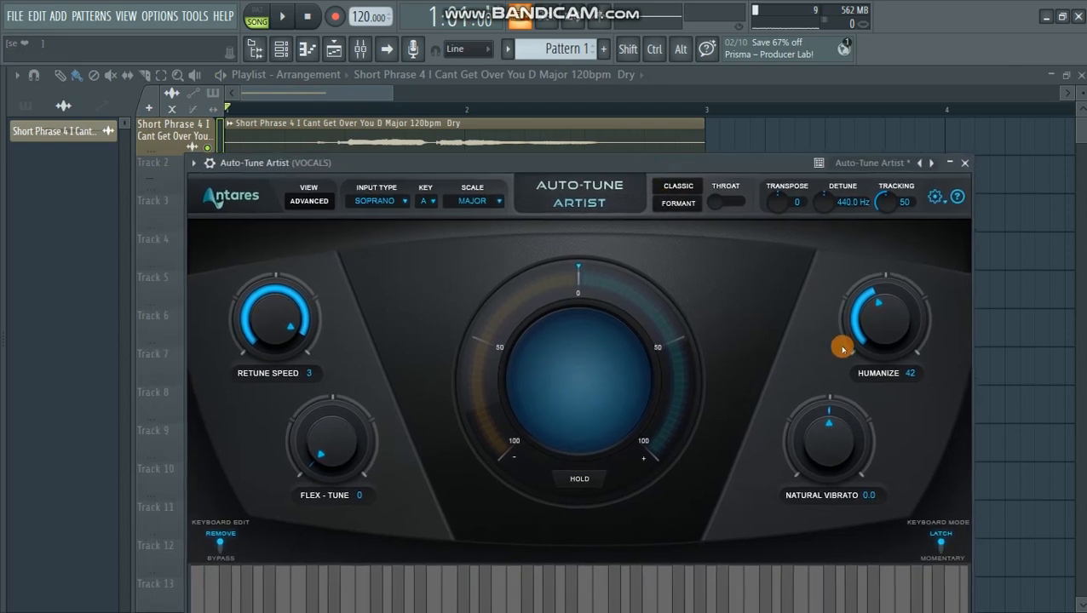
key(space)
mouse_move(885, 325)
mouse_down()
mouse_move(883, 340)
mouse_move(881, 320)
mouse_move(882, 330)
mouse_up()
drag(597, 157, 598, 160)
key(space)
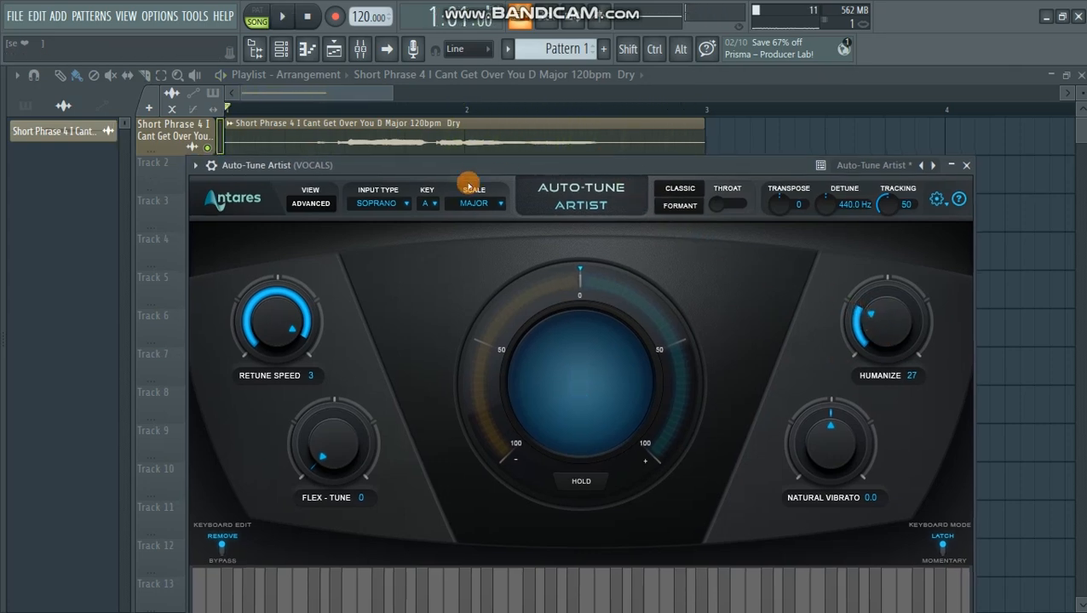
- Set the Auto-Tune Artist input type to Low Male and reposition the plugin window
click(374, 205)
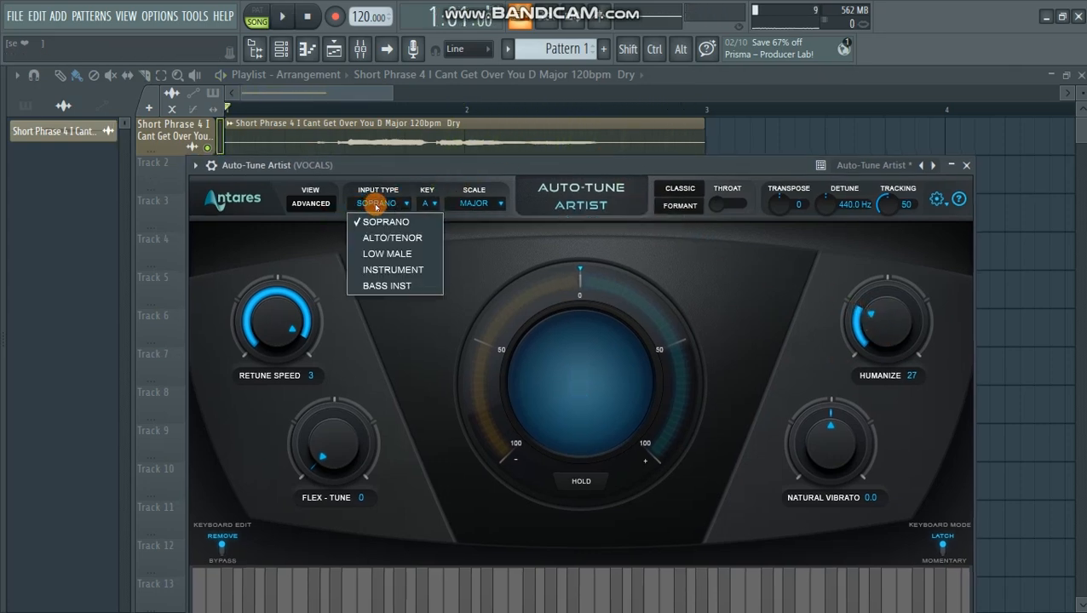
click(388, 253)
drag(467, 172, 478, 167)
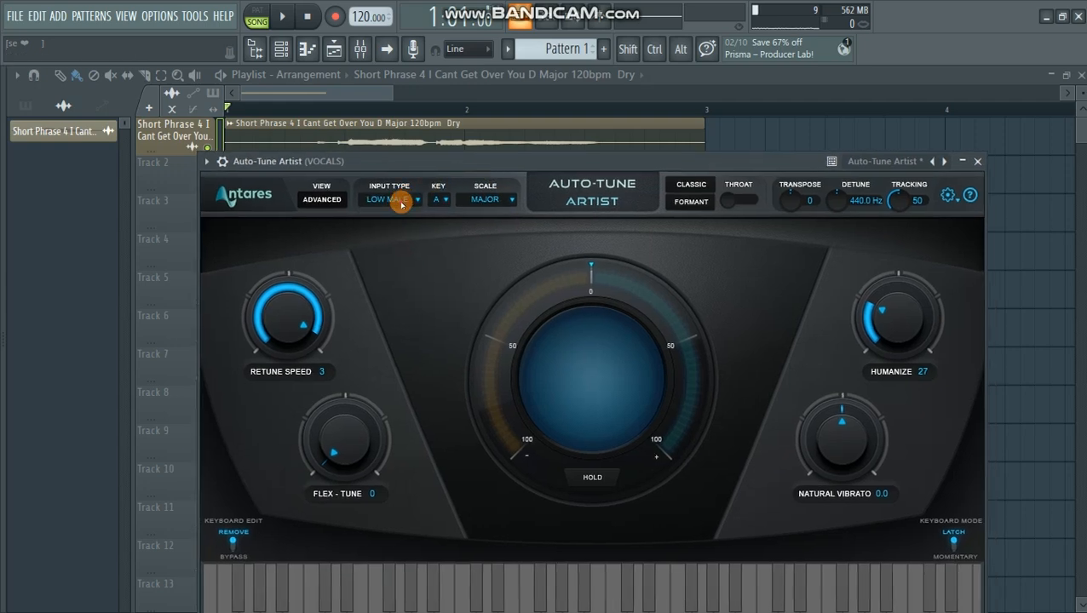
- Review the input type options, play and stop the vocal, and close the list without changing the type
click(387, 200)
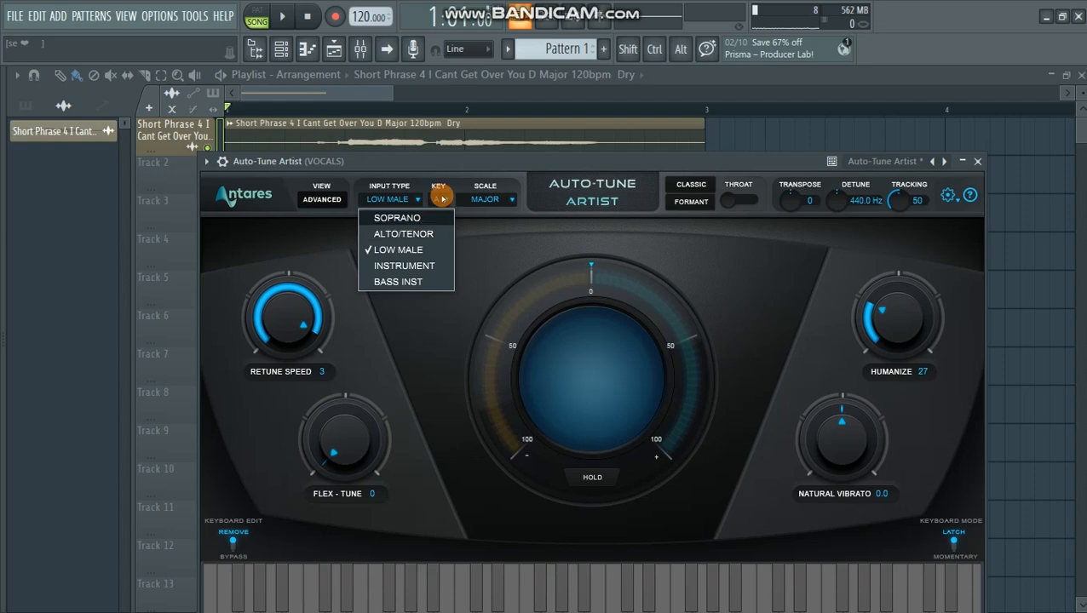
drag(439, 165, 406, 182)
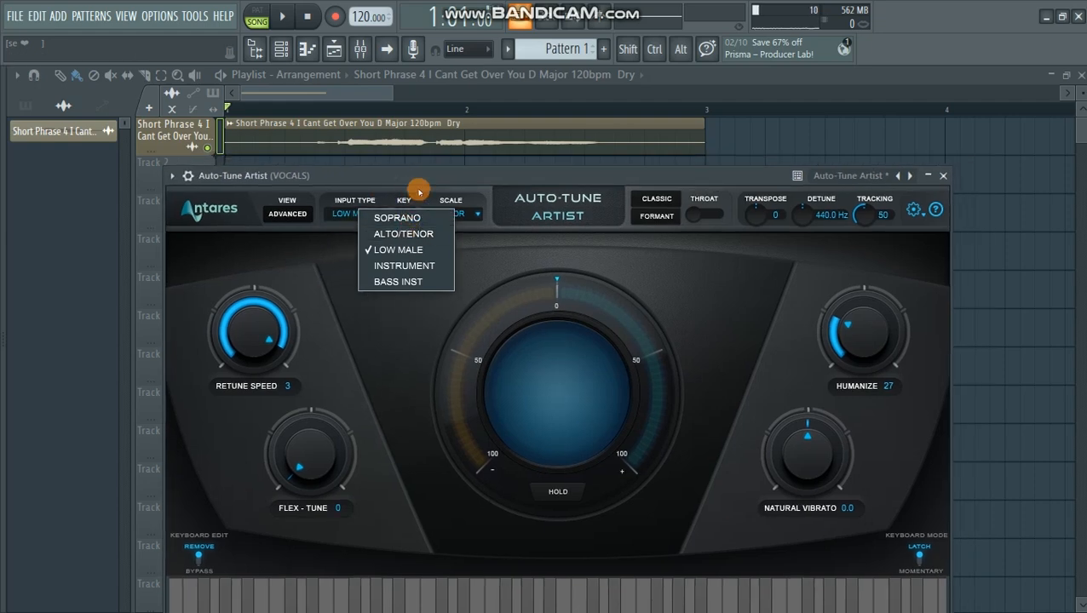
key(space)
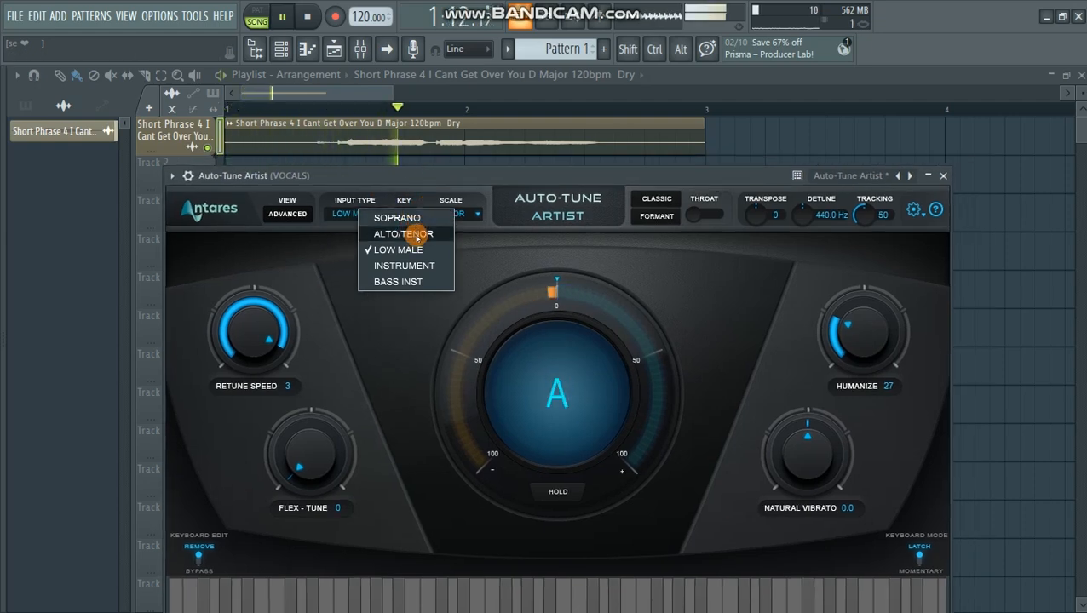
key(space)
drag(587, 175, 600, 153)
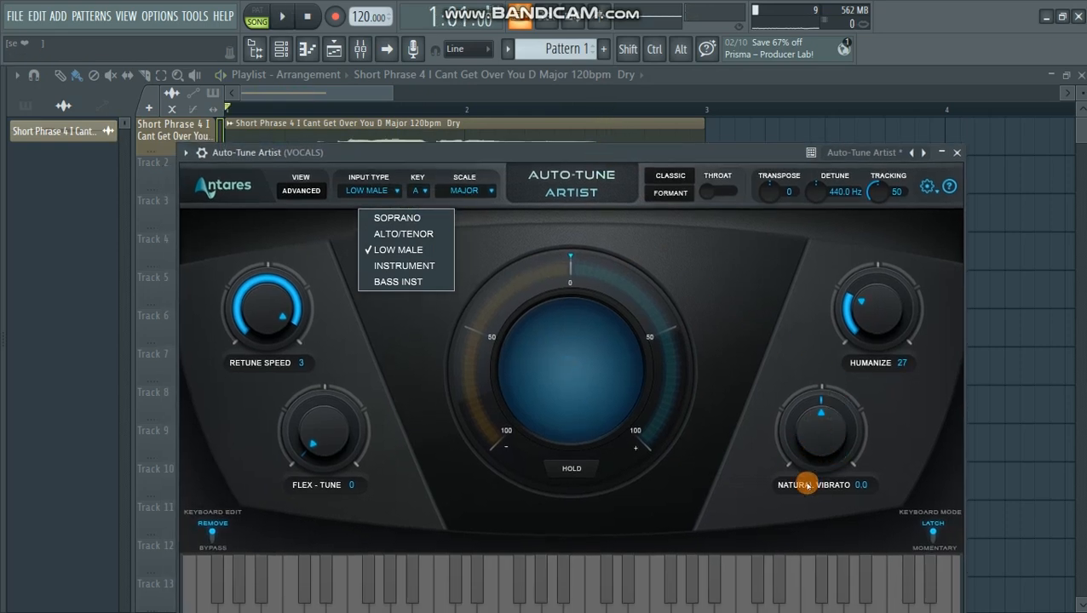
click(503, 280)
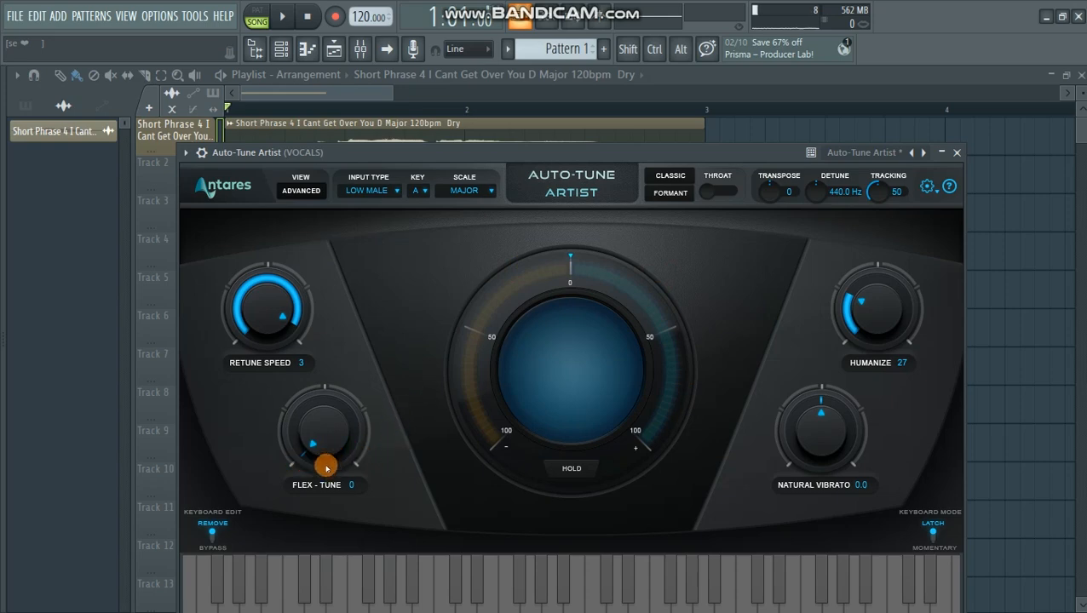
- Set the retune speed to 20 and Humanize to 10, then audition the vocal and stop playback
drag(489, 153, 451, 164)
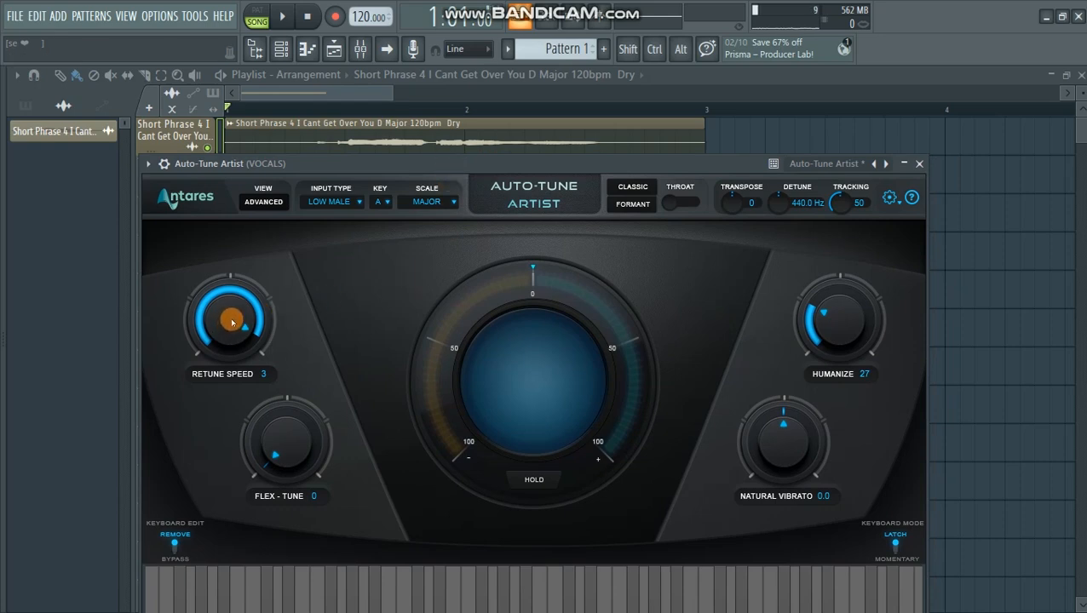
scroll(235, 323, up, 5)
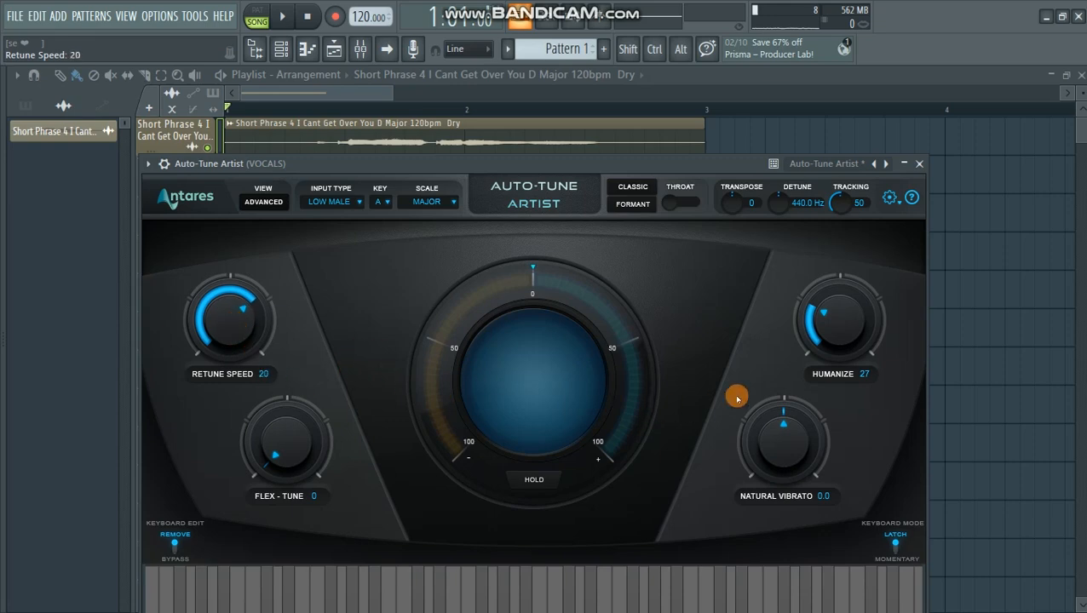
drag(842, 315, 837, 324)
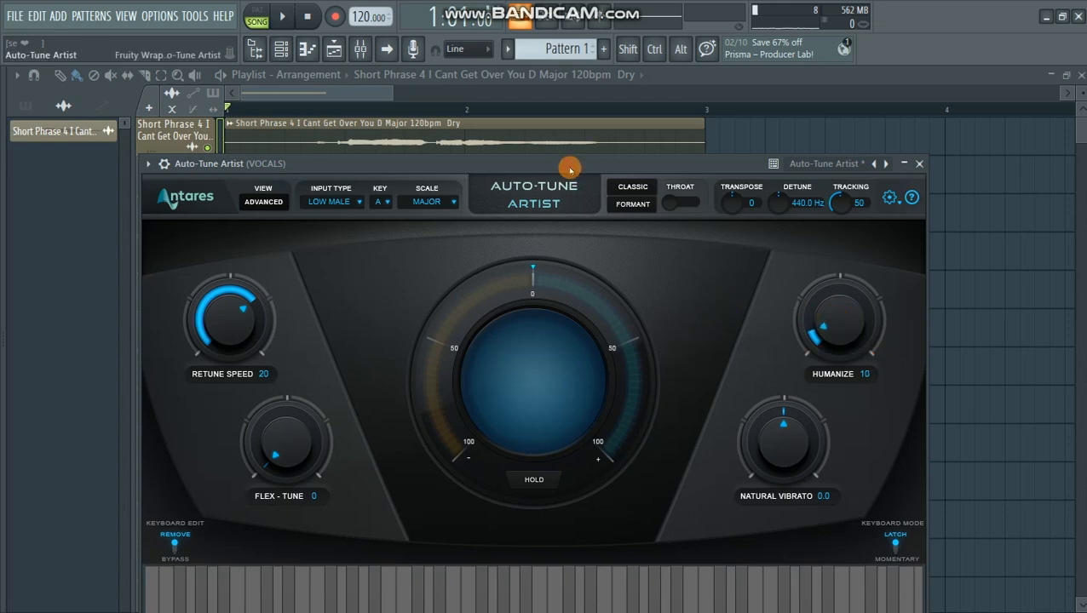
drag(569, 164, 571, 175)
key(space)
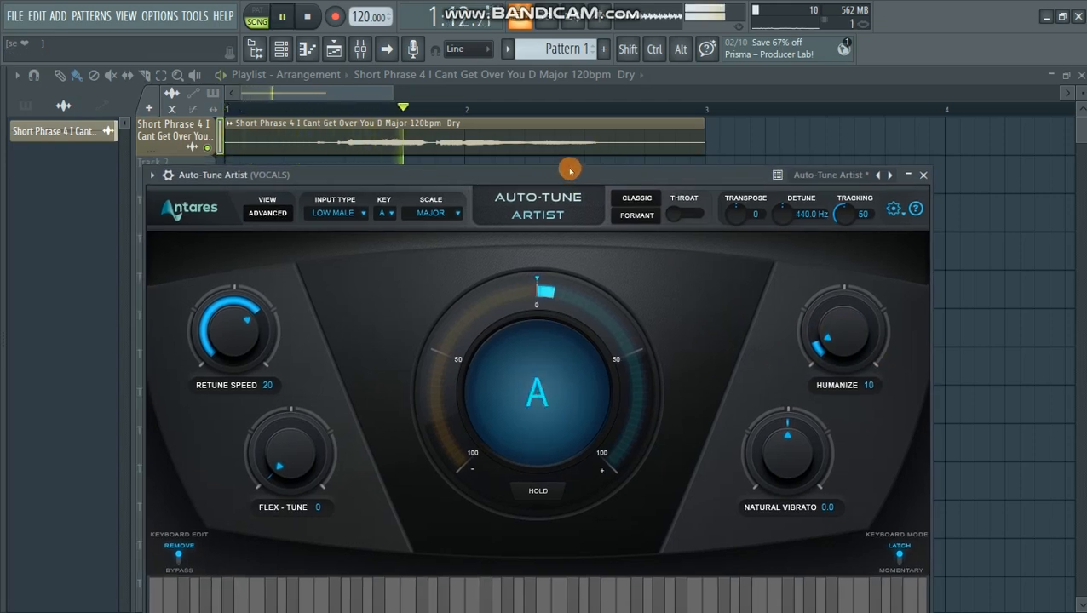
key(space)
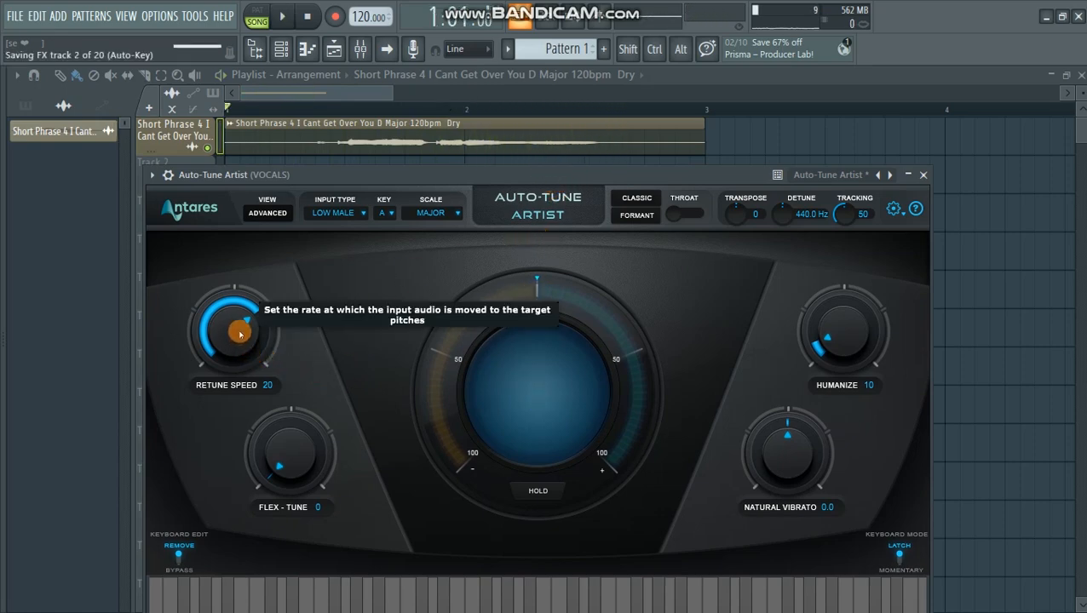
- Set the retune speed to 30 and Humanize to 15, and audition the vocal
scroll(240, 331, up, 4)
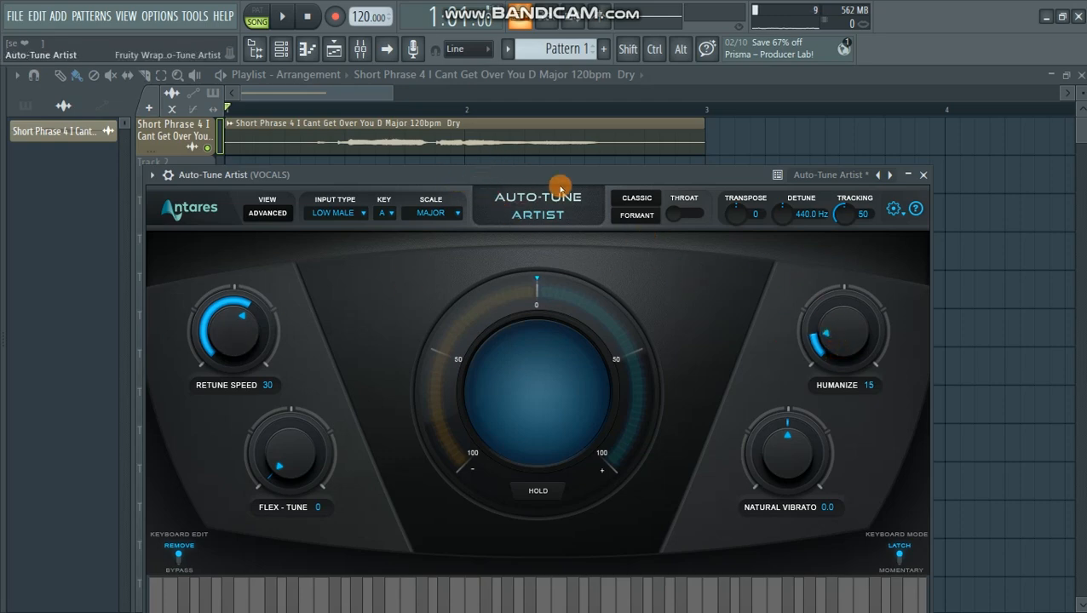
key(space)
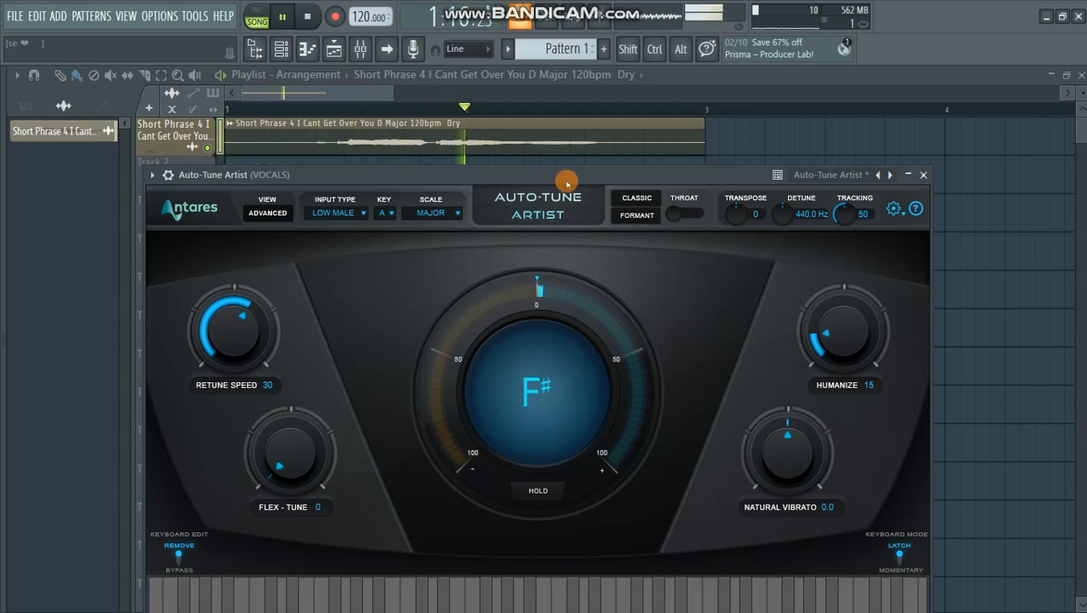
key(space)
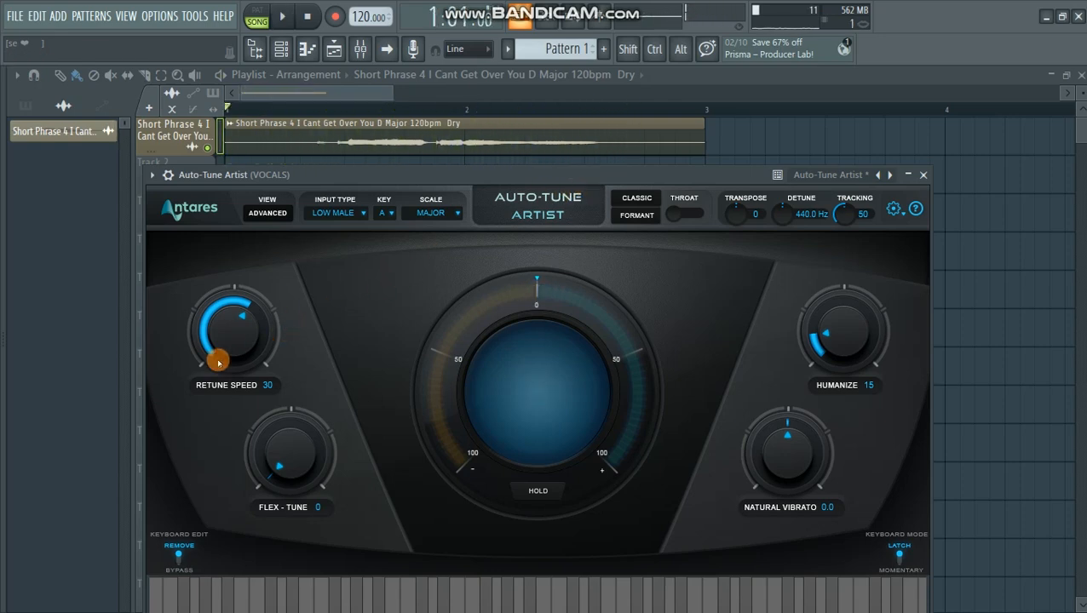
- Set the retune speed to 0, and play the vocal to hear the hard-tuned effect before stopping it
drag(235, 354, 242, 318)
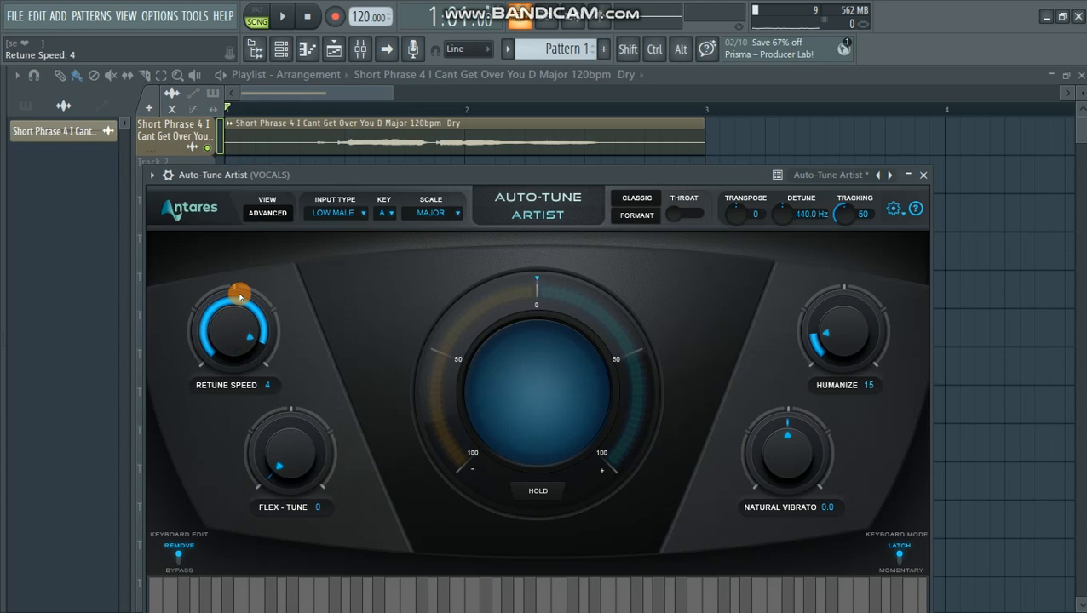
drag(236, 277, 235, 249)
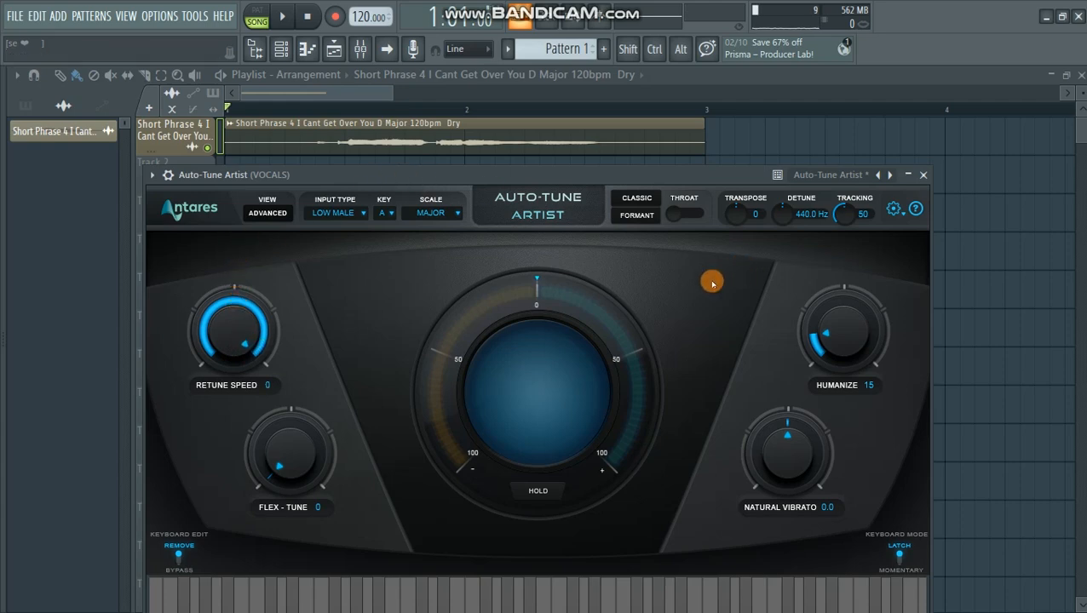
key(space)
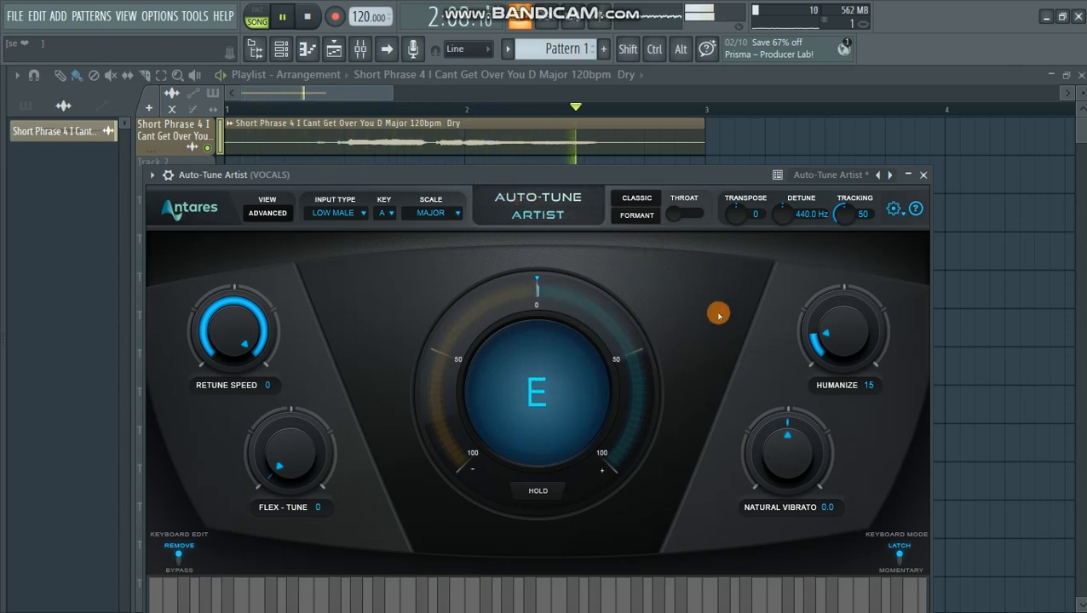
key(space)
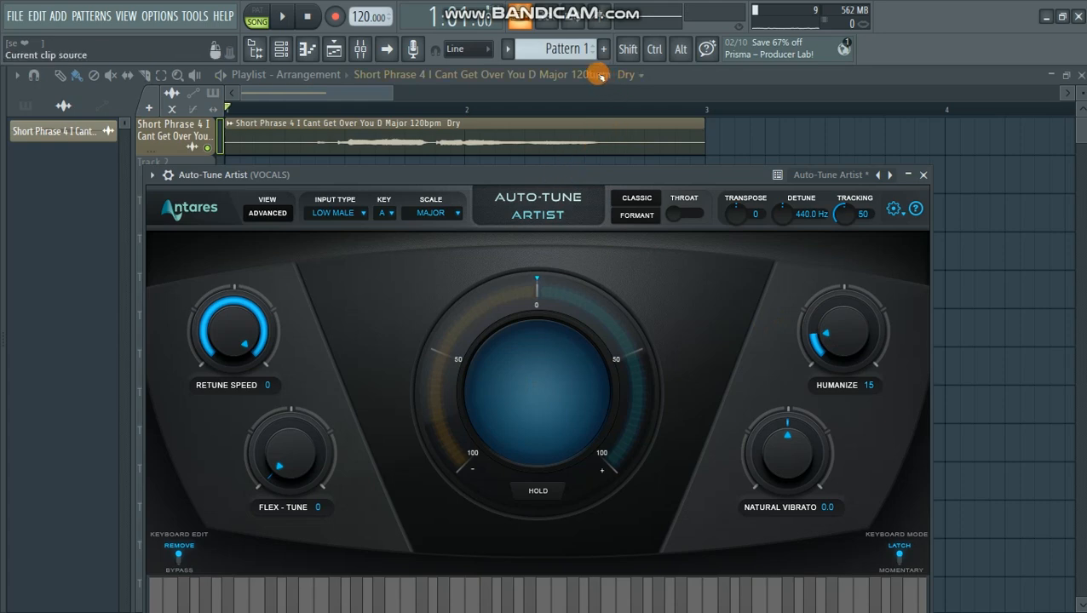
- Swap the key in the VOCALS track's Auto-Key to its relative F# Minor, send it to Auto-Tune, and close Auto-Key
click(362, 51)
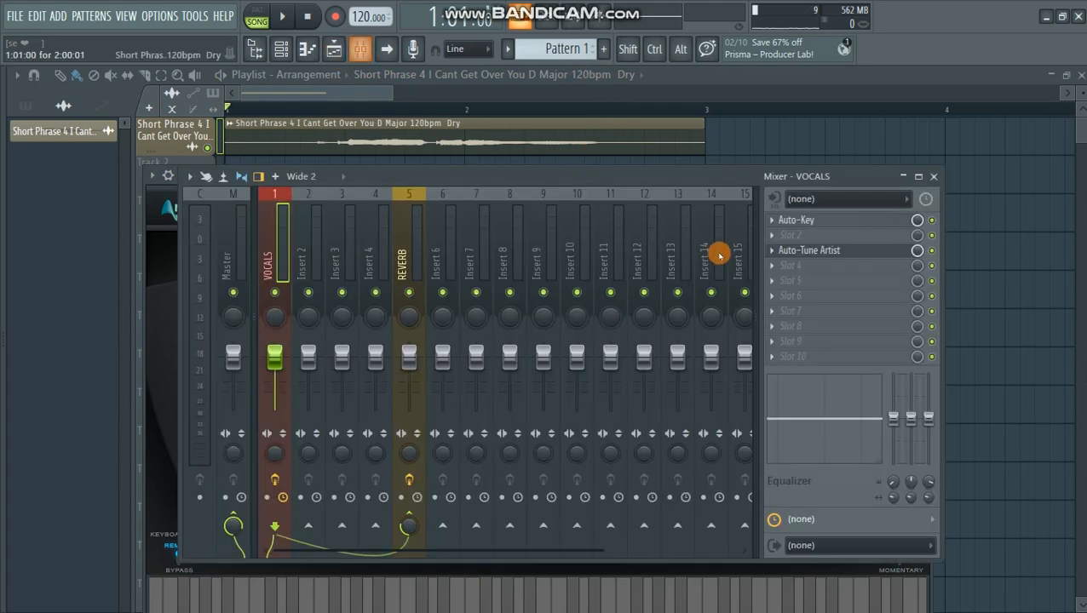
click(824, 221)
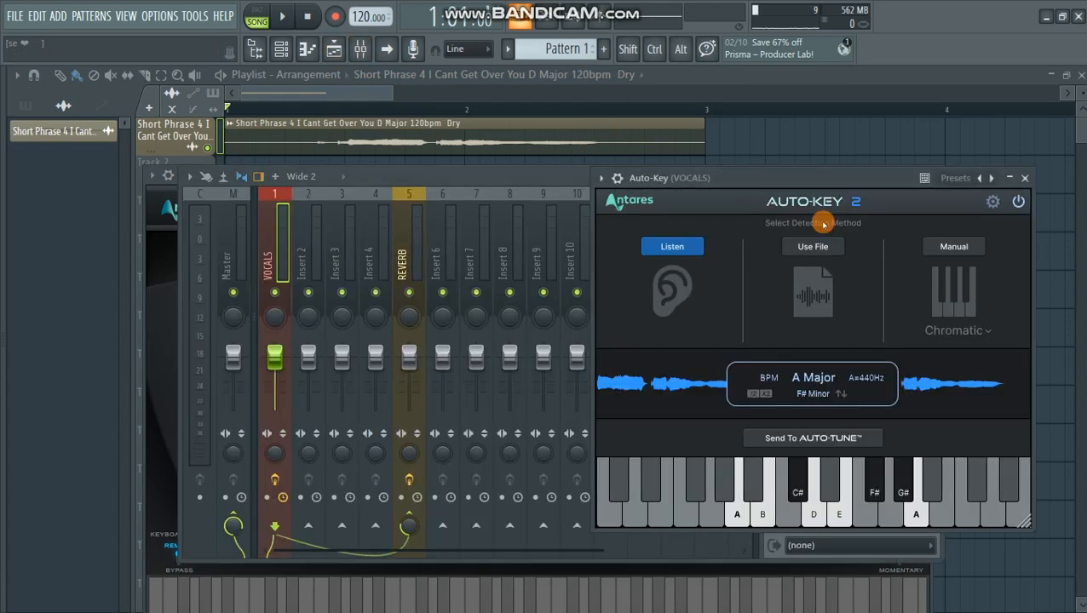
click(841, 394)
click(815, 439)
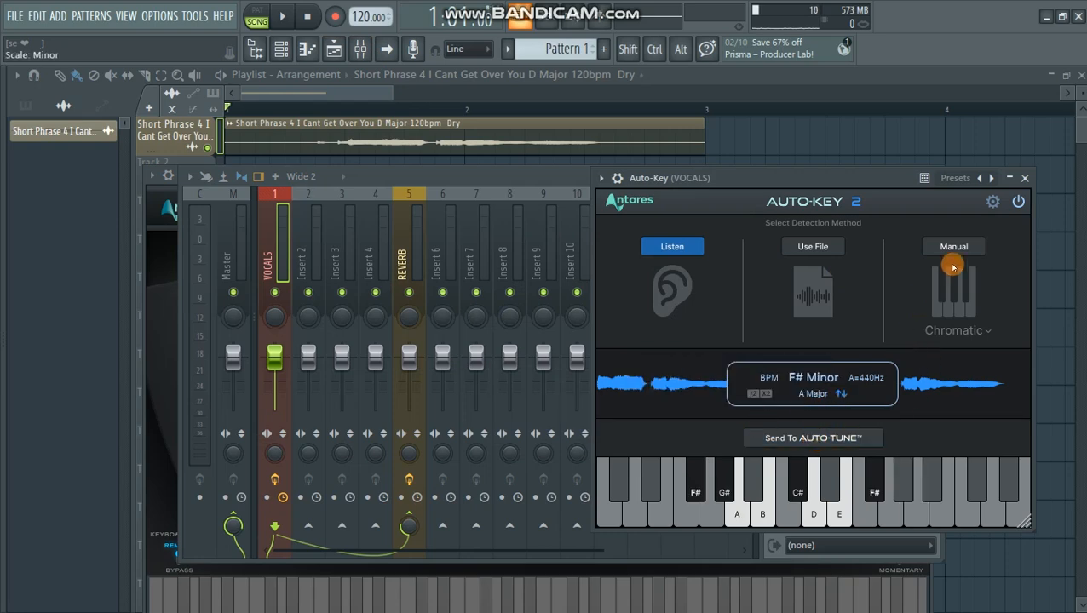
click(1024, 178)
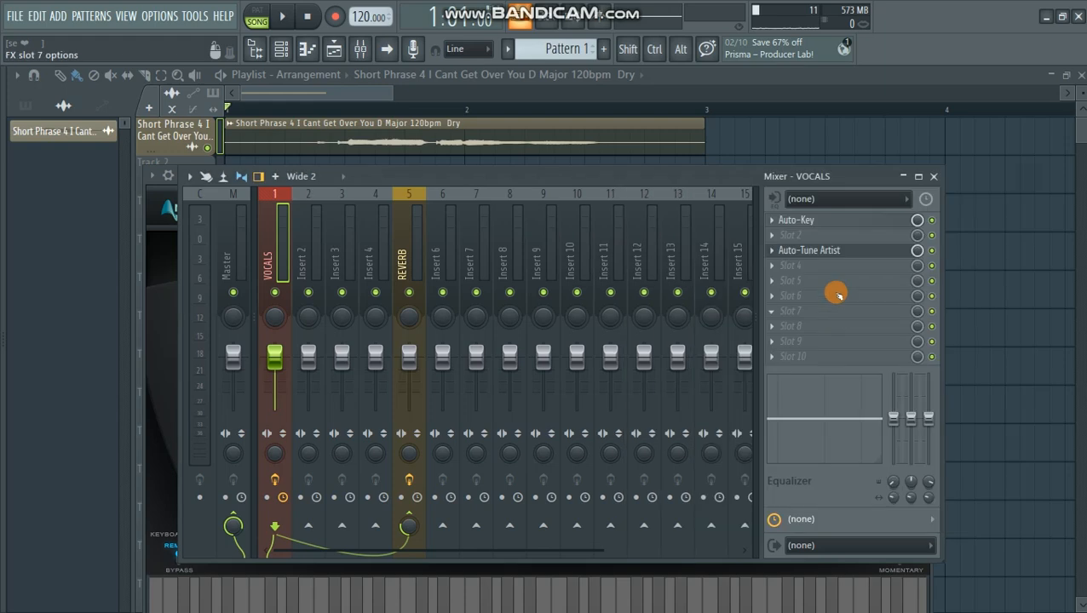
- Open Auto-Tune Artist from the VOCALS track, audition the vocal in the F# Minor key, and reposition the plugin window
click(820, 250)
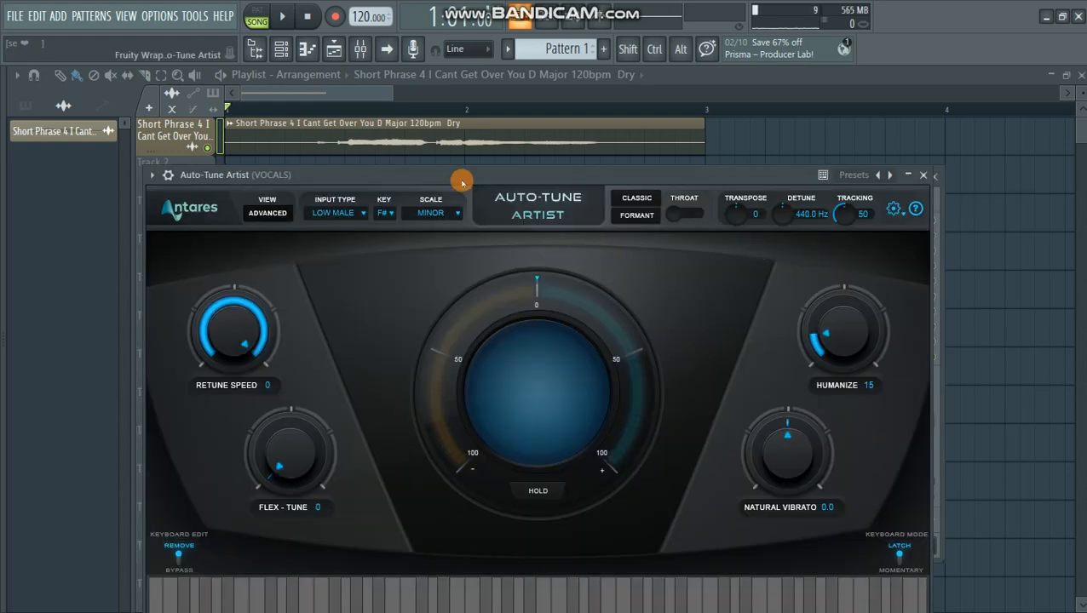
drag(478, 174, 462, 194)
key(space)
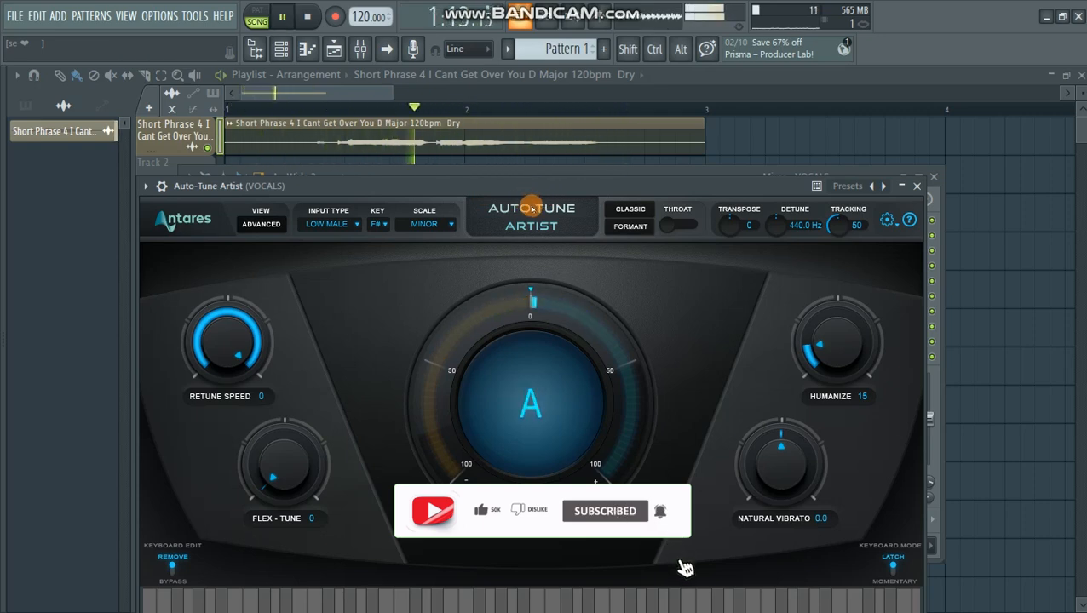
key(space)
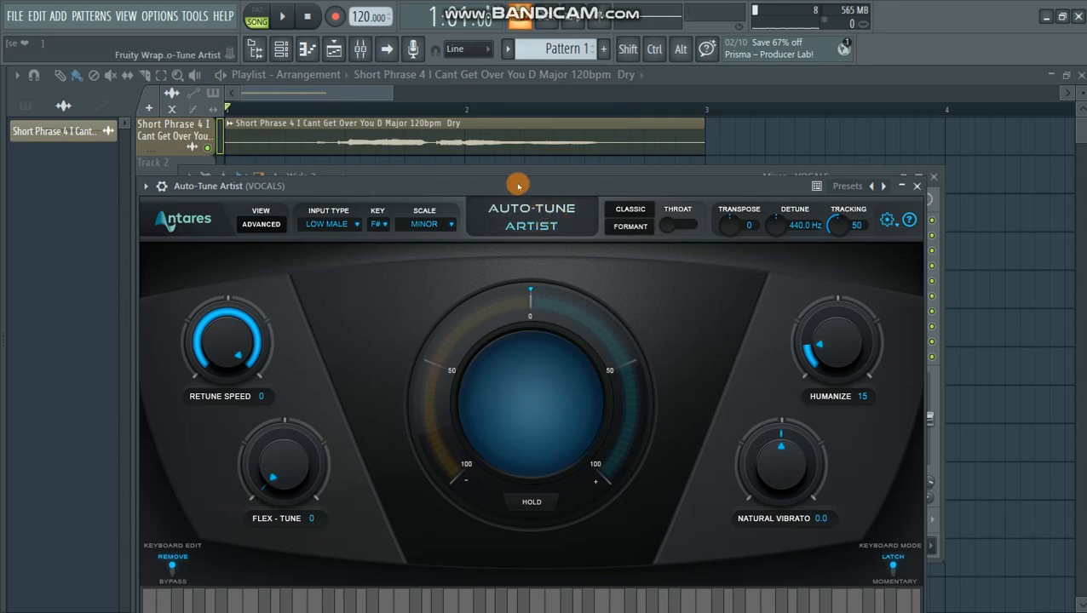
drag(518, 185, 513, 186)
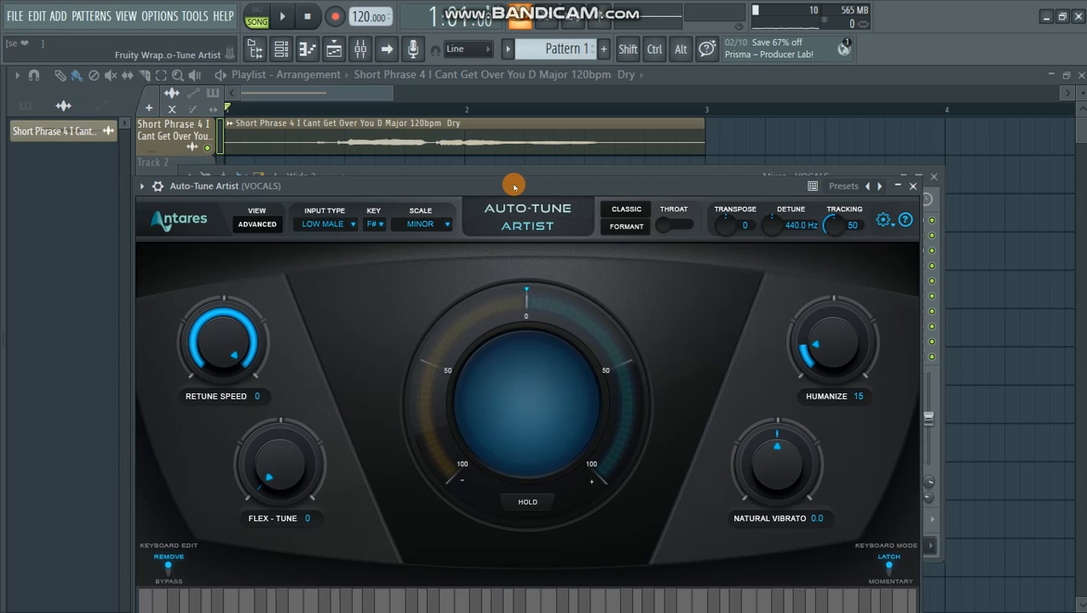